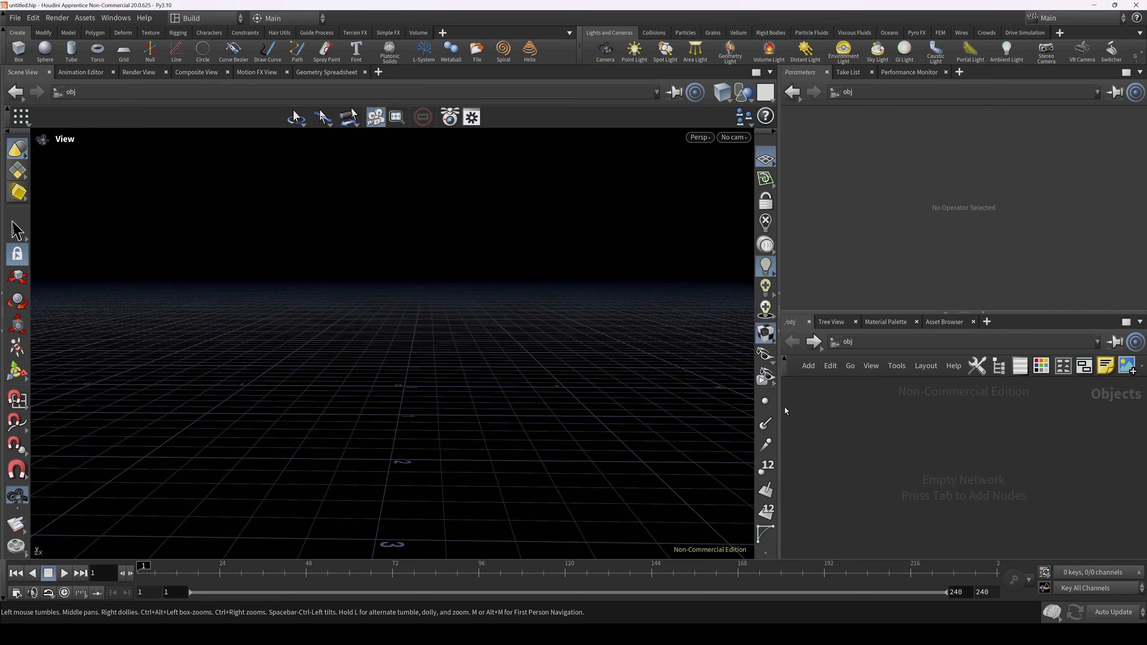
# Add a Geometry object to the empty object network and rename it FX_geo_0.
pyautogui.moveTo(780, 408); pyautogui.dragTo(630, 400)
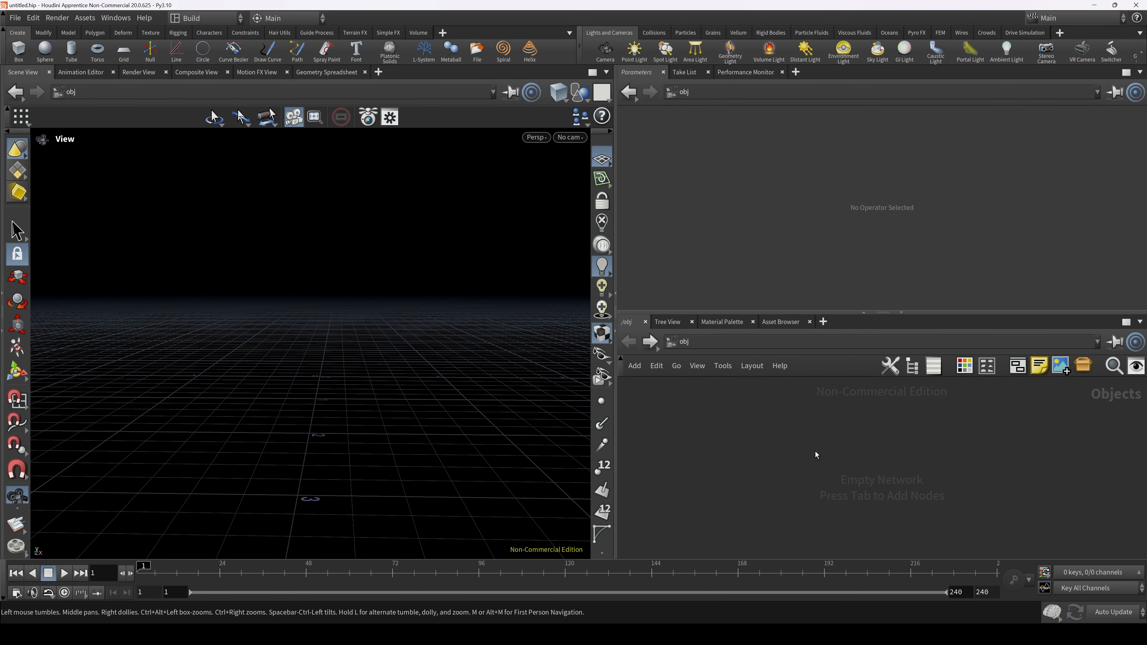
pyautogui.press('Tab')
pyautogui.write('geo')
pyautogui.press('Return')
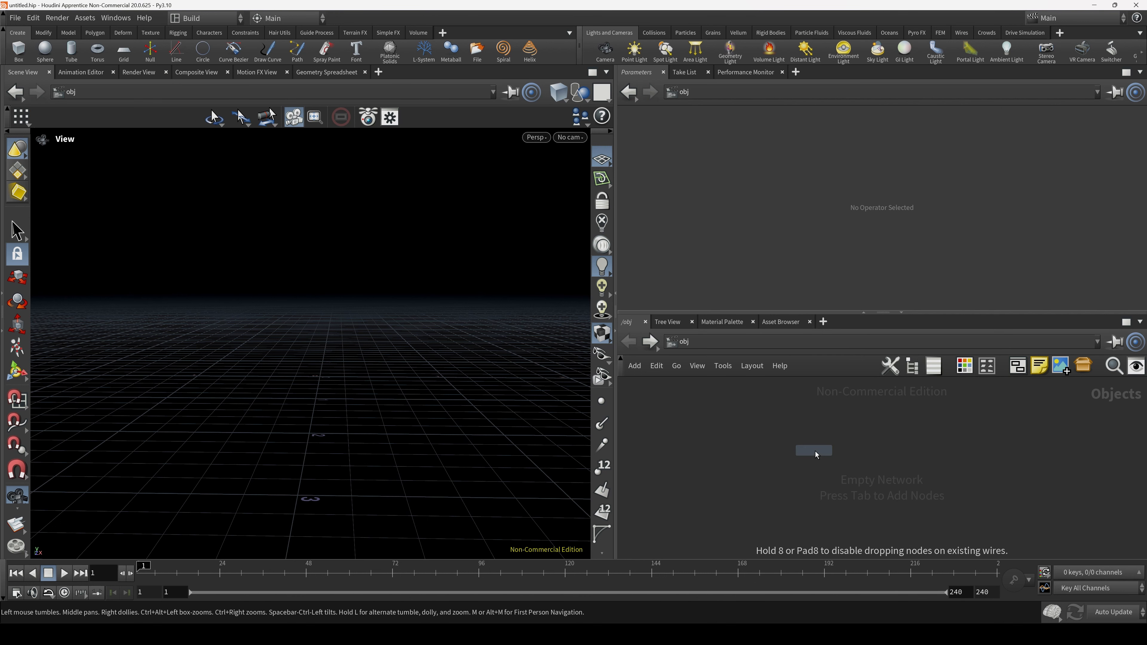
pyautogui.click(815, 451)
pyautogui.moveTo(816, 452); pyautogui.dragTo(791, 443)
pyautogui.doubleClick(821, 443)
pyautogui.write('FX_')
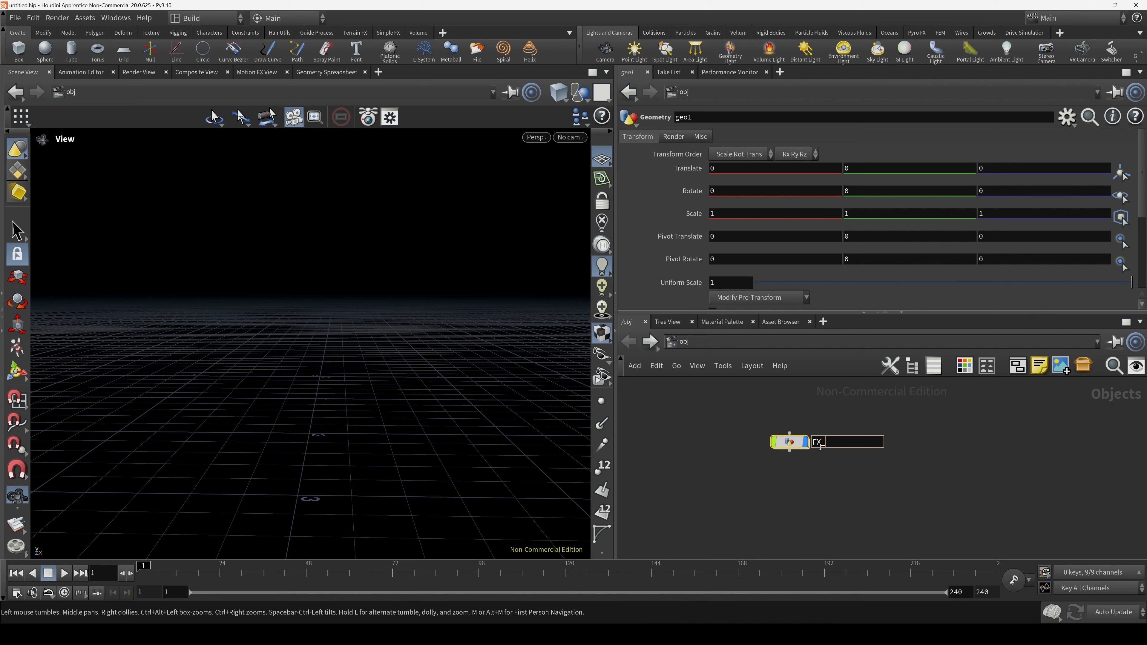
pyautogui.write('geo_0')
pyautogui.press('Return')
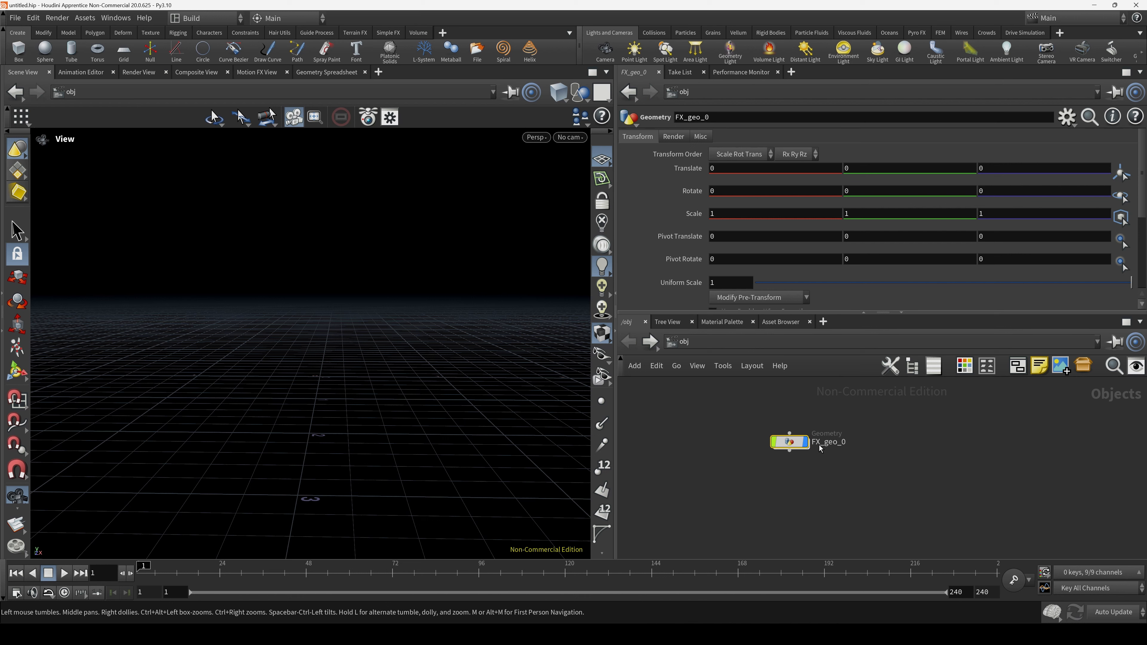
pyautogui.moveTo(790, 442); pyautogui.dragTo(780, 436)
pyautogui.click(835, 437)
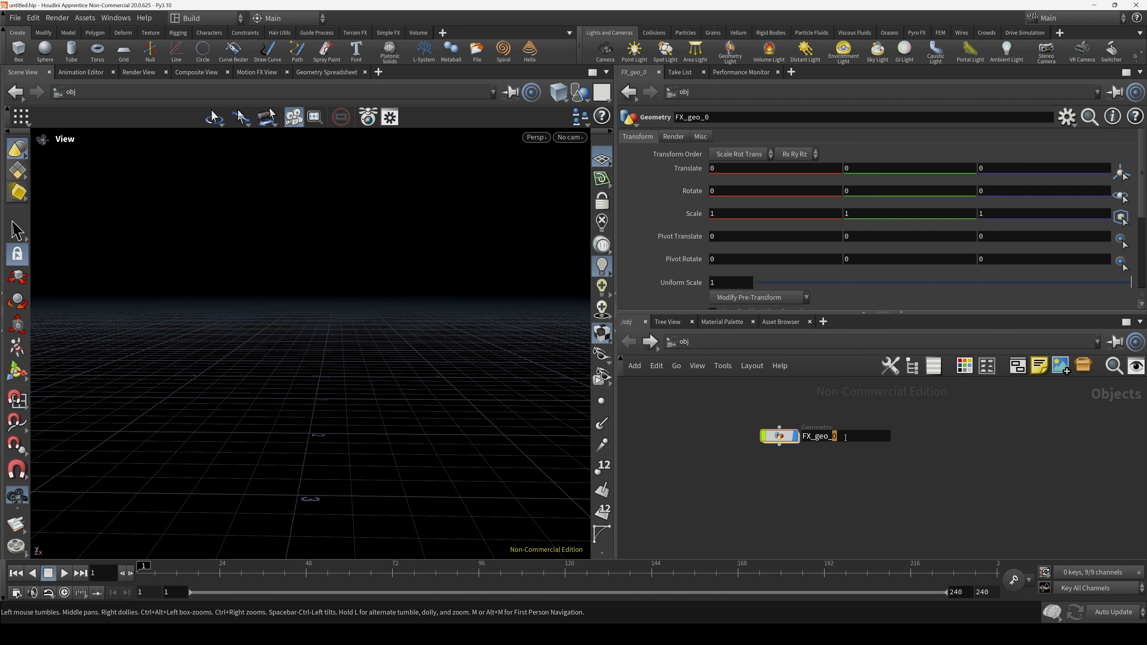
pyautogui.click(782, 437)
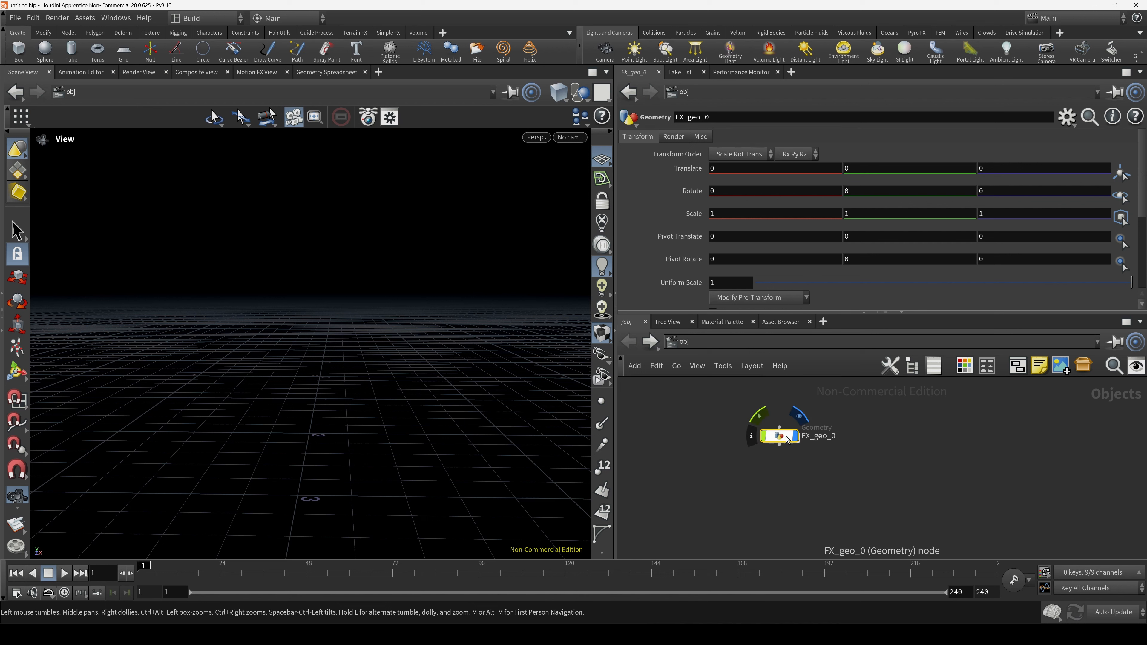
pyautogui.moveTo(788, 439); pyautogui.dragTo(776, 430)
# Go inside FX_geo_0 and add a polygon Sphere node.
pyautogui.doubleClick(776, 429)
pyautogui.press('Tab')
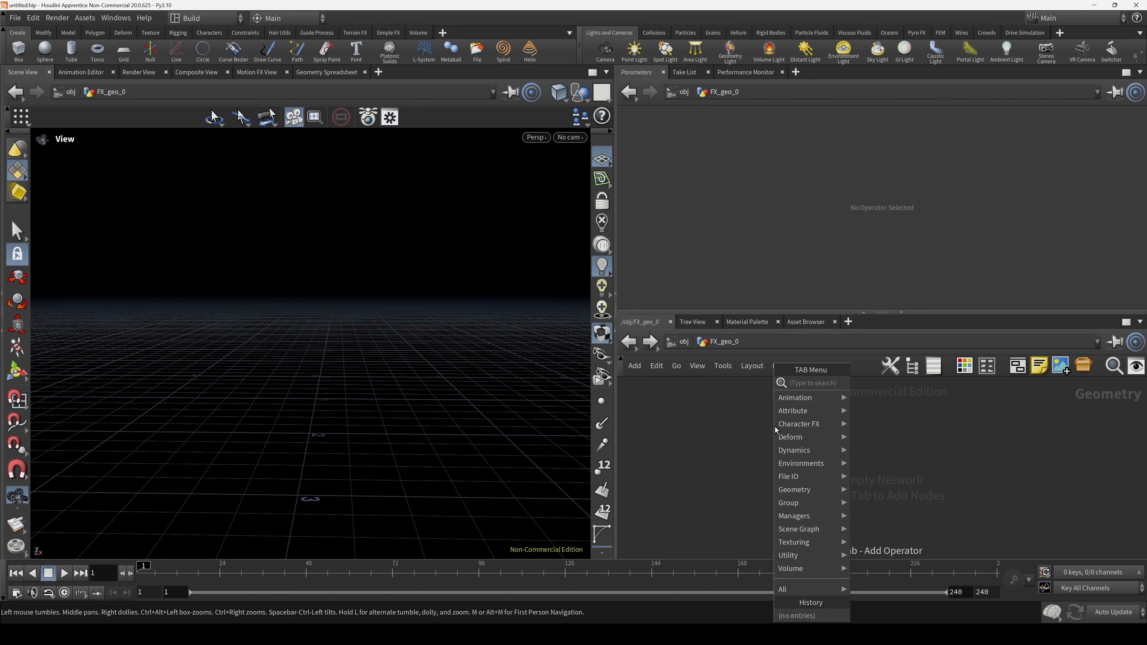
pyautogui.write('sphere')
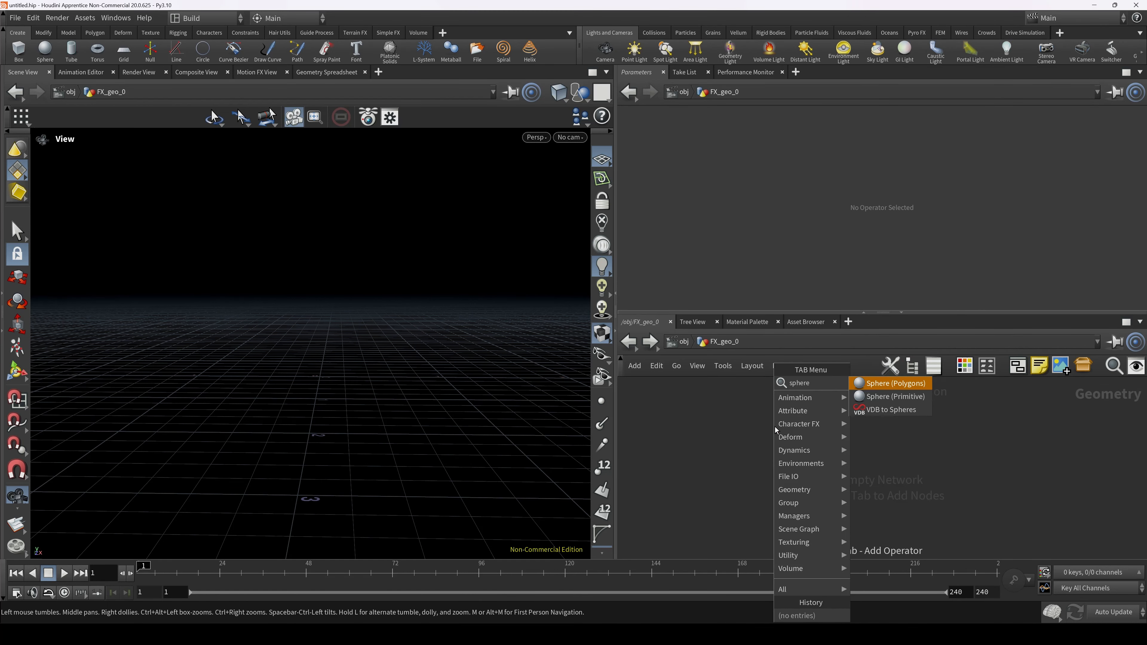
pyautogui.press('Return')
pyautogui.click(775, 427)
# Add a Null node wired below the sphere and rename it OUT.
pyautogui.press('Tab')
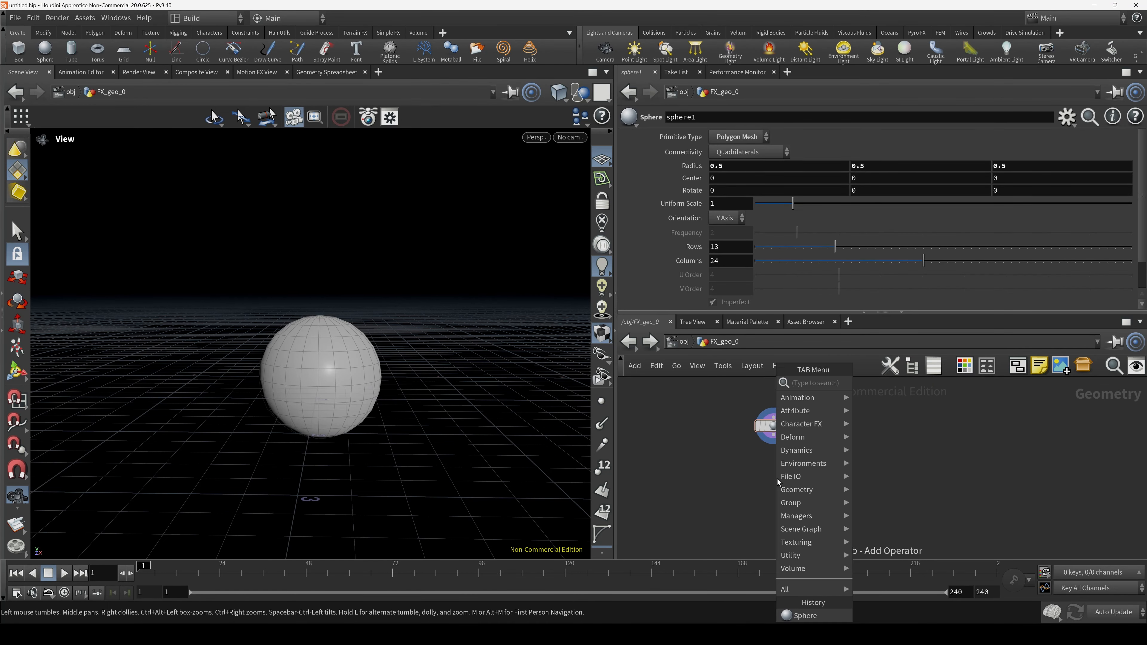
pyautogui.write('null')
pyautogui.press('Return')
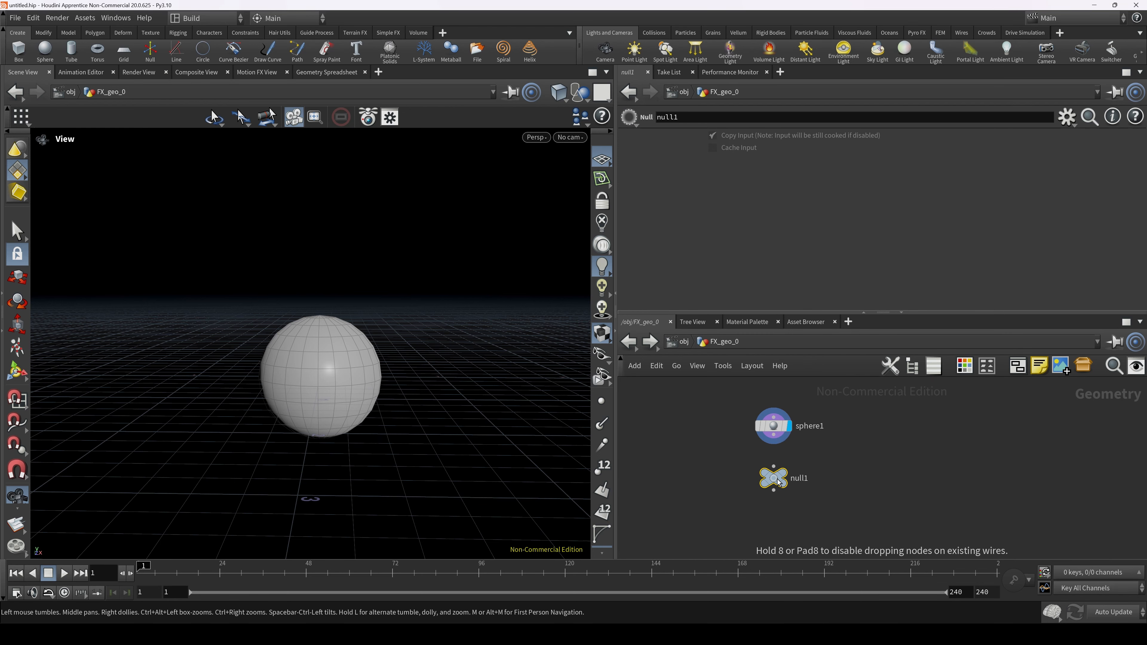
pyautogui.click(785, 481)
pyautogui.doubleClick(799, 479)
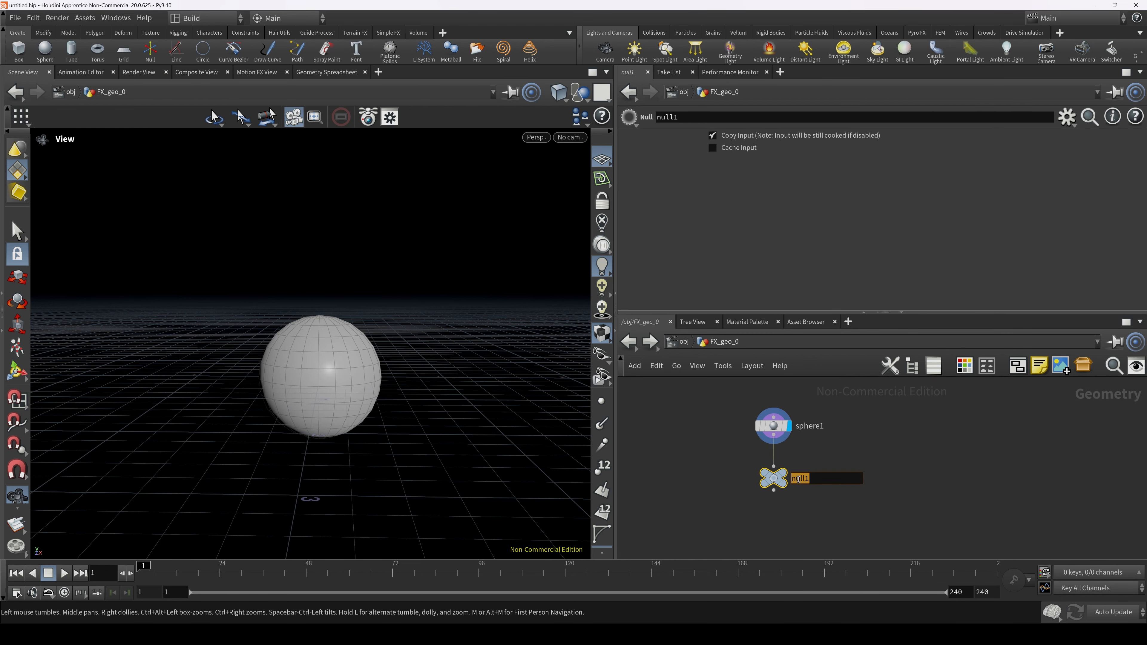
pyautogui.write('OUT')
pyautogui.press('Return')
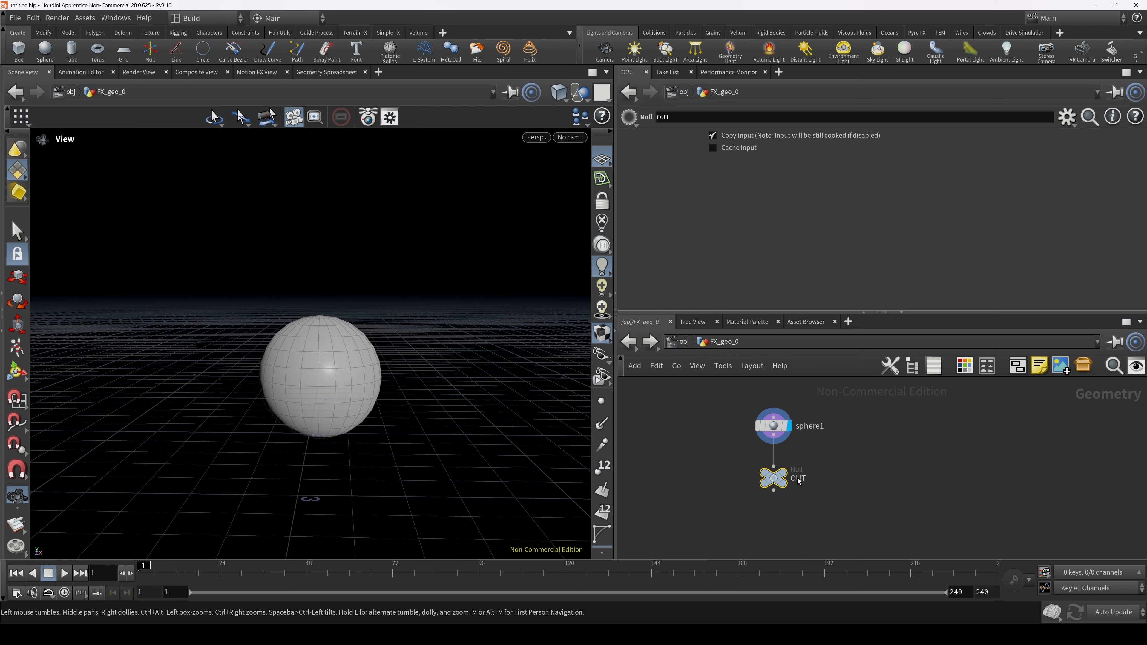
# Return to the object level, add a second Geometry object below FX_geo_0 and name it RENDER_FX_0.
pyautogui.press('u')
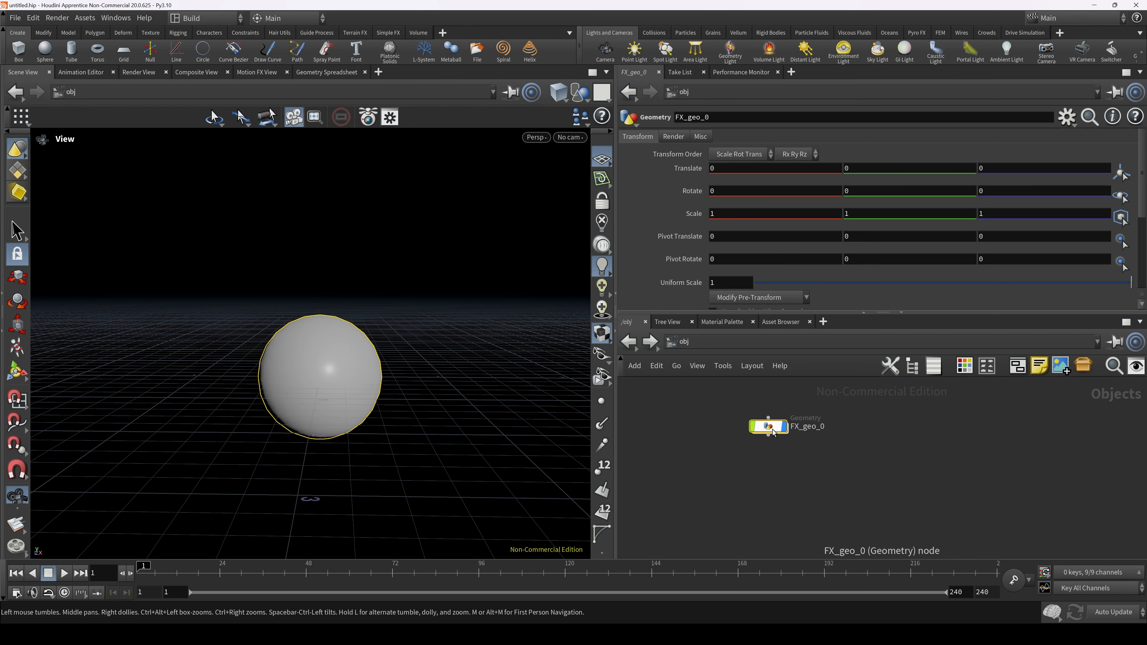
pyautogui.moveTo(773, 434)
pyautogui.click(771, 497)
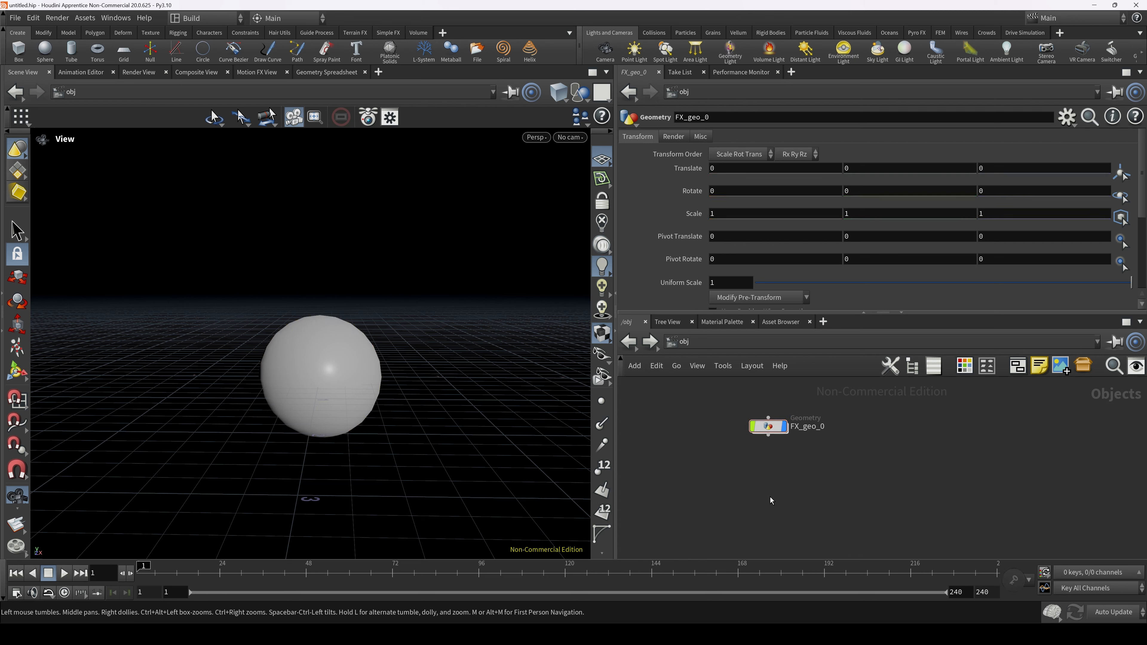
pyautogui.press('Tab')
pyautogui.write('geo')
pyautogui.press('Return')
pyautogui.click(771, 497)
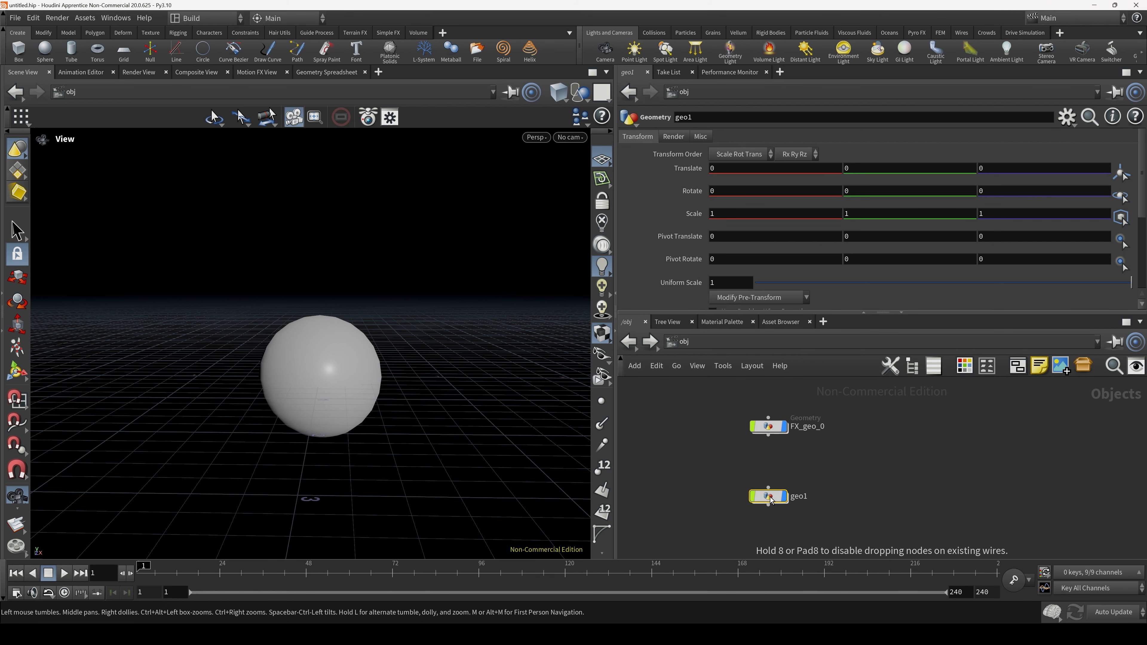
pyautogui.doubleClick(803, 497)
pyautogui.write('REND')
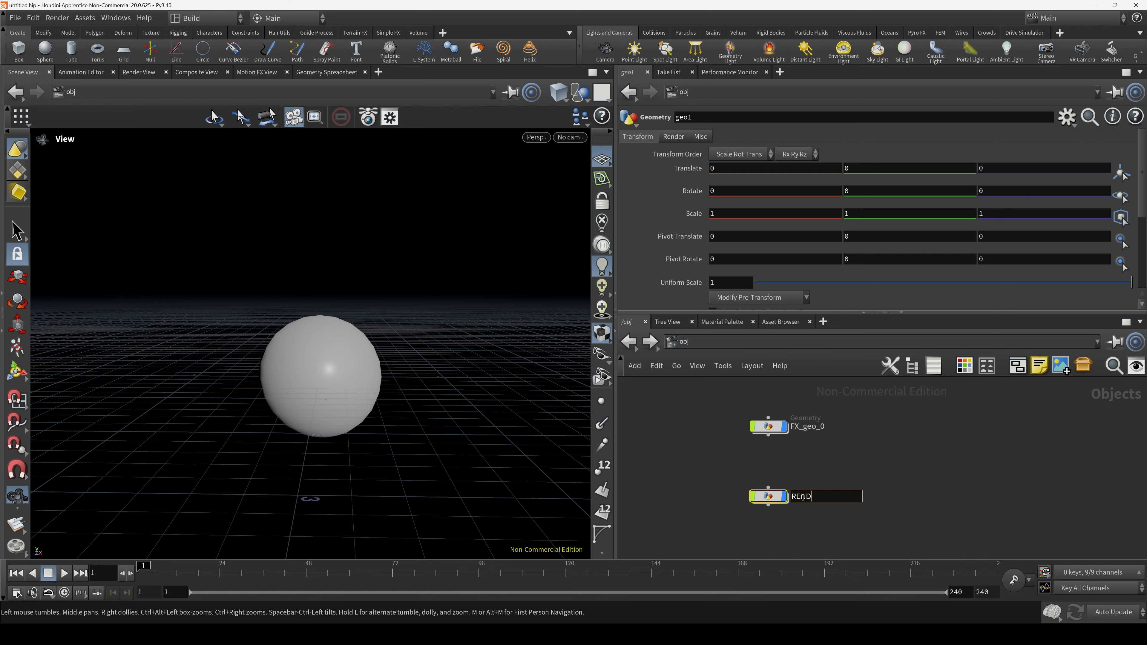
pyautogui.write('ER_FX_0')
pyautogui.press('Return')
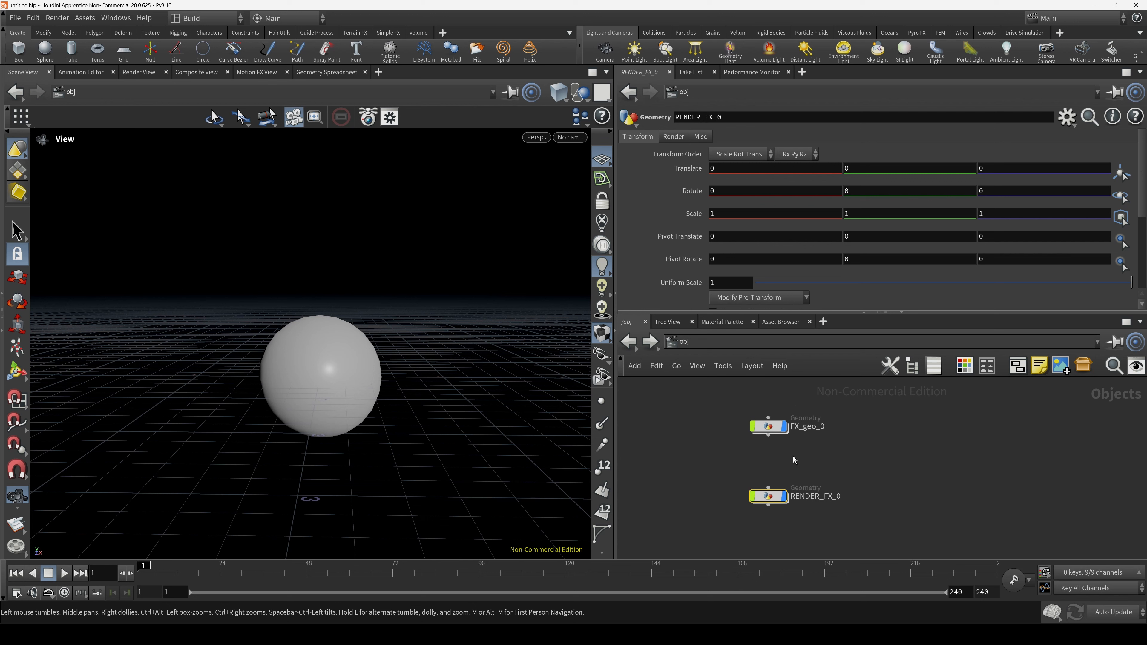
# Go inside RENDER_FX_0 and add an Object Merge node.
pyautogui.doubleClick(769, 497)
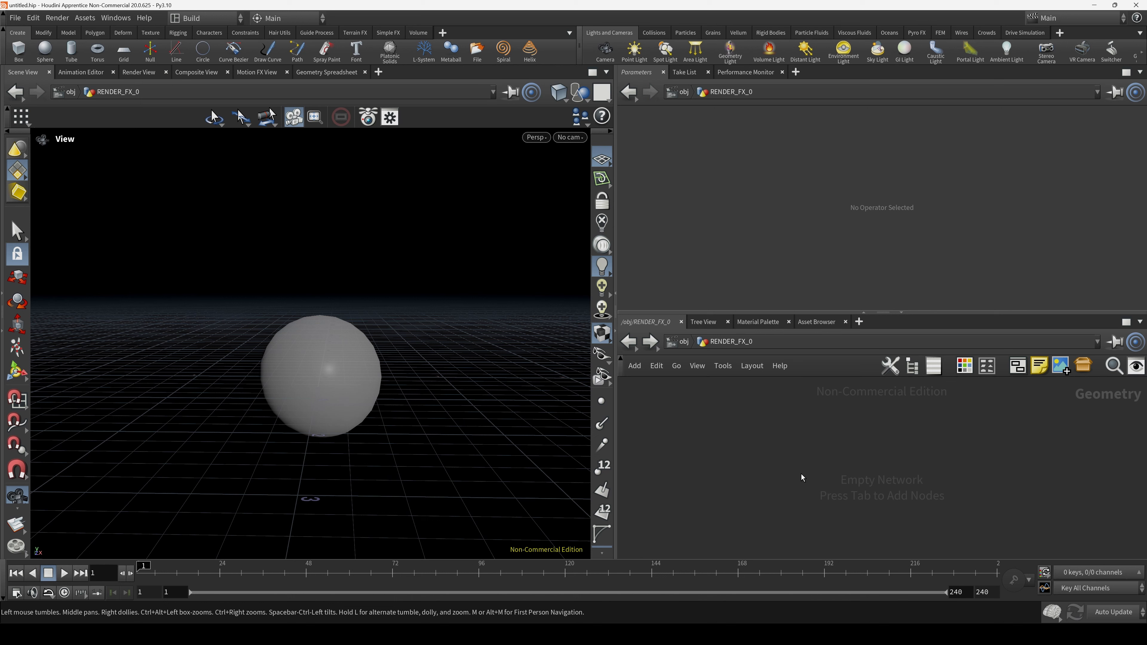
pyautogui.press('Tab')
pyautogui.write('obm')
pyautogui.press('Return')
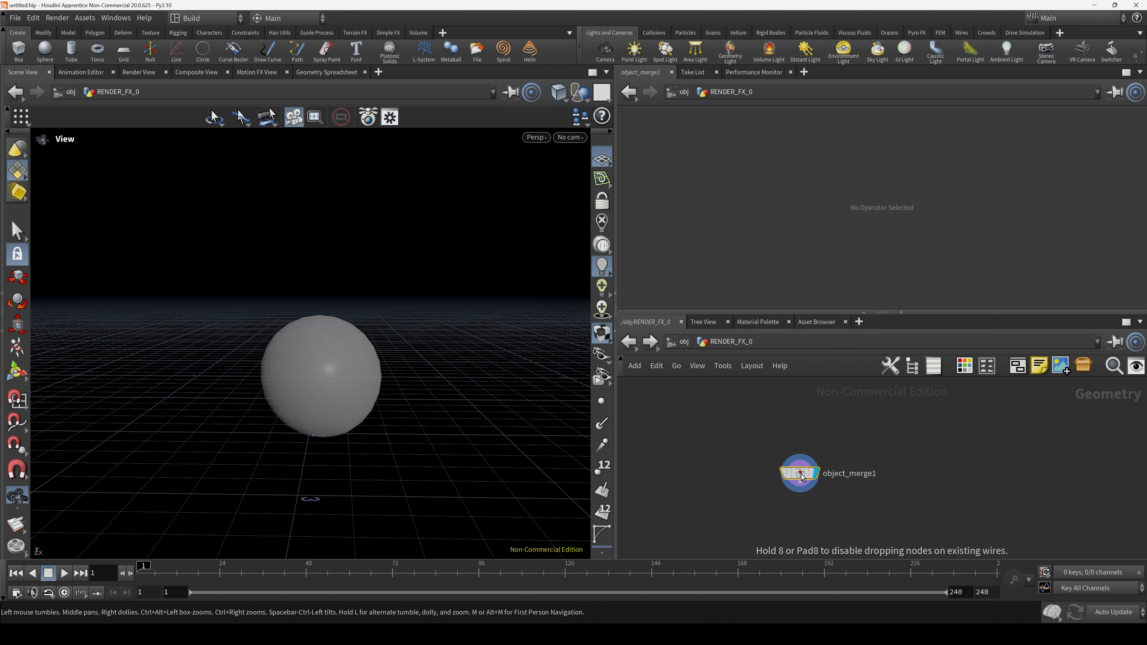
pyautogui.click(801, 475)
# Set the Object Merge's Transform to Into This Object and choose /obj/FX_geo_0/OUT as Object 1.
pyautogui.click(770, 230)
pyautogui.click(739, 256)
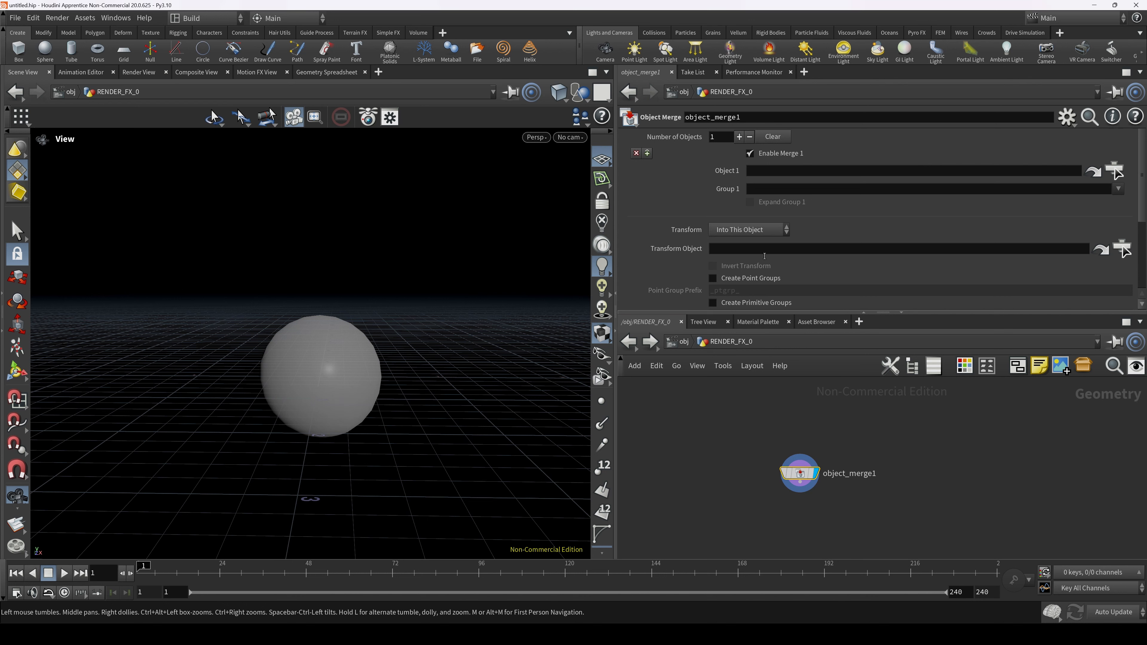
pyautogui.click(1114, 170)
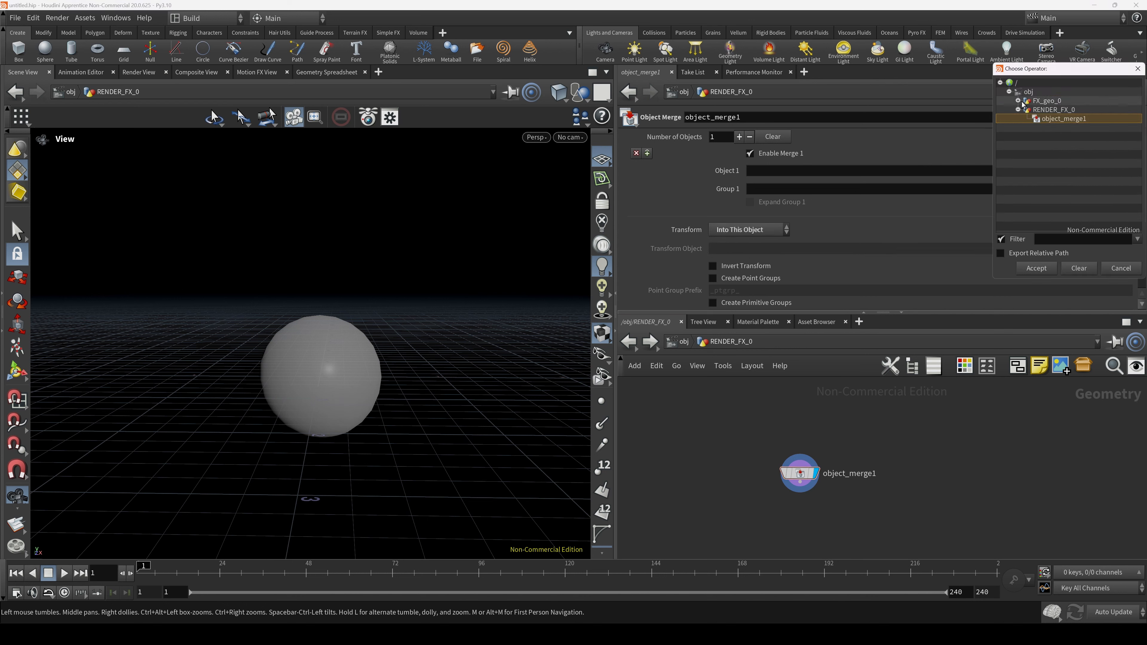
pyautogui.doubleClick(1047, 101)
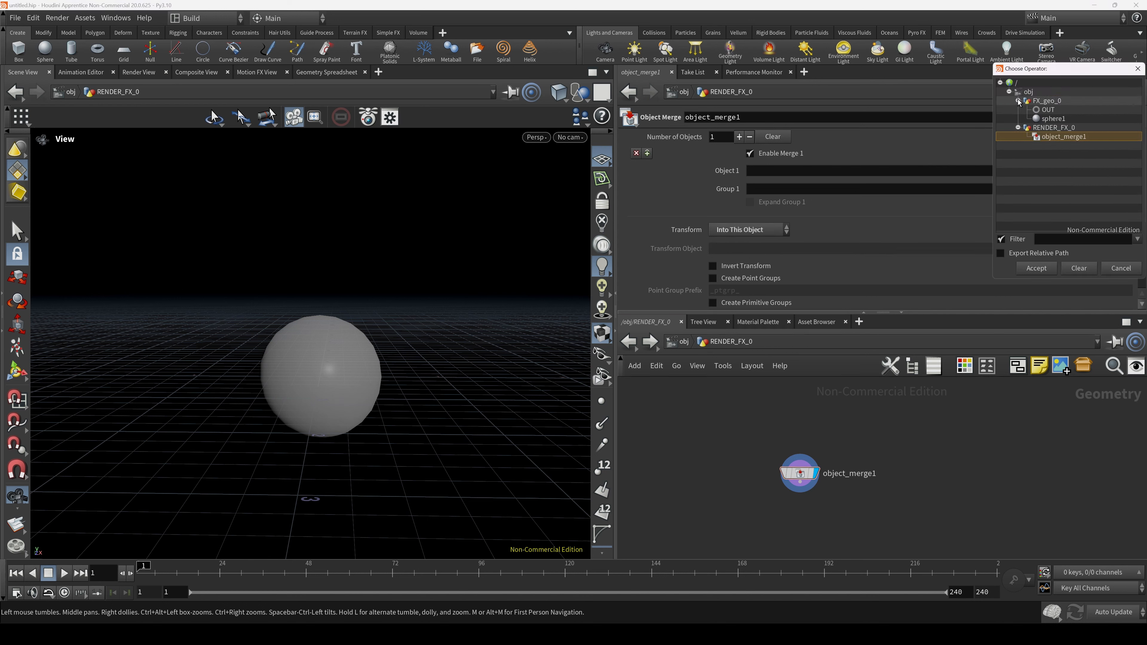
pyautogui.doubleClick(1048, 110)
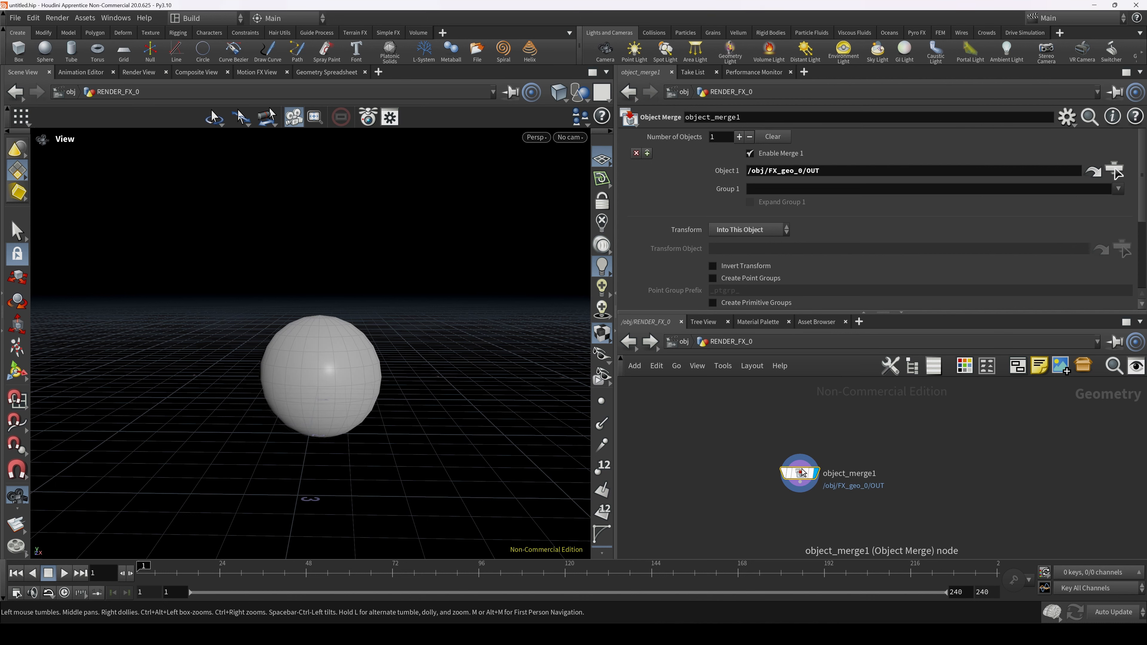
pyautogui.moveTo(801, 474)
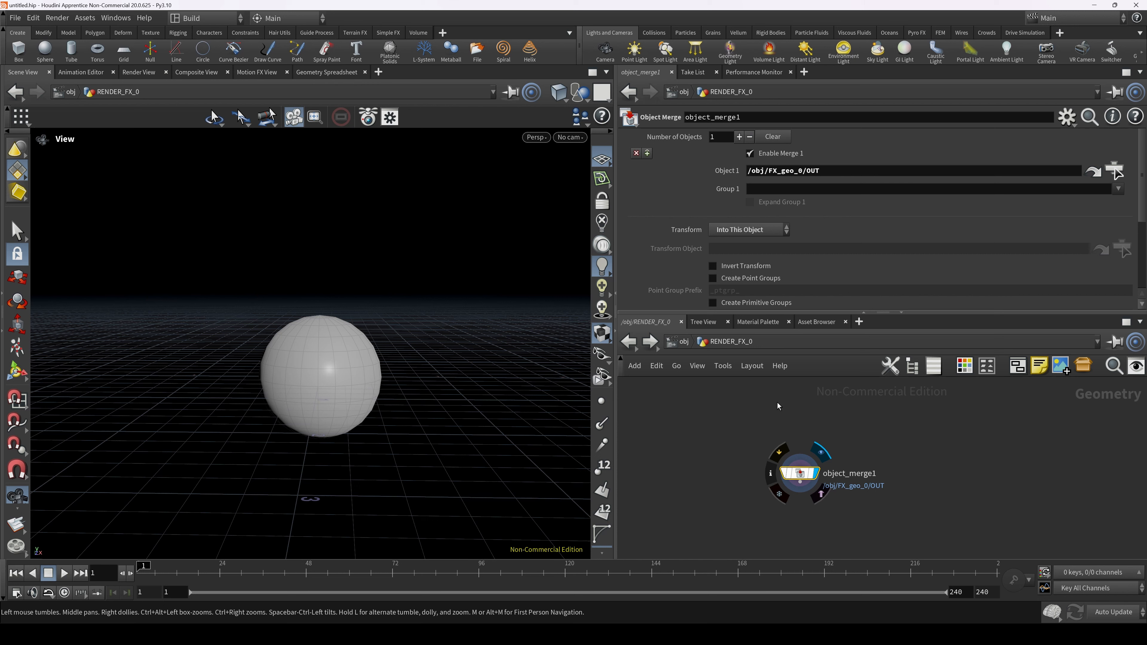
# Replace the 0 in the Object 1 path with `opdigits("..")`, giving /obj/FX_geo_`opdigits("..")`/OUT, and check the evaluated path.
pyautogui.moveTo(804, 171); pyautogui.dragTo(798, 171)
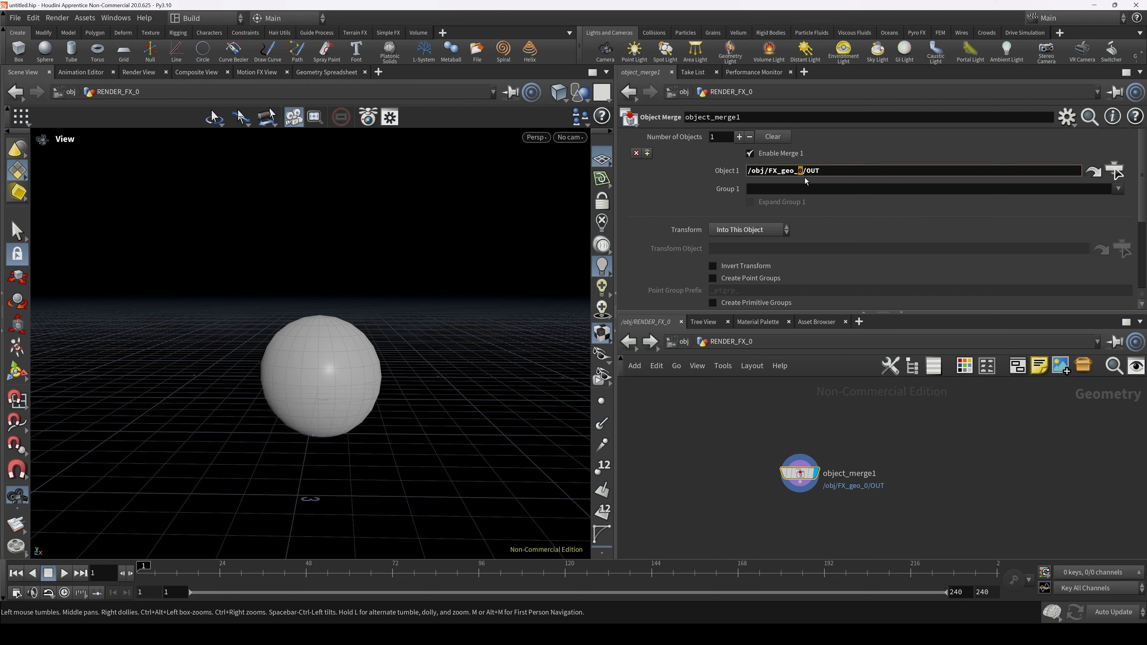
pyautogui.write('`')
pyautogui.write('opdigits')
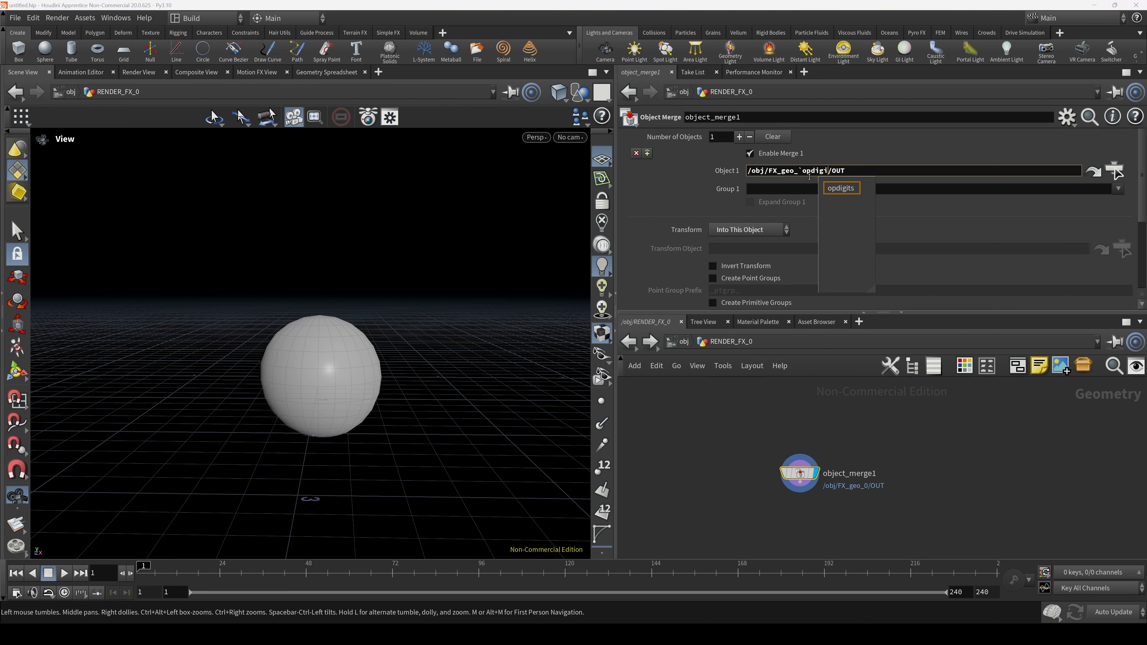
pyautogui.write('(')
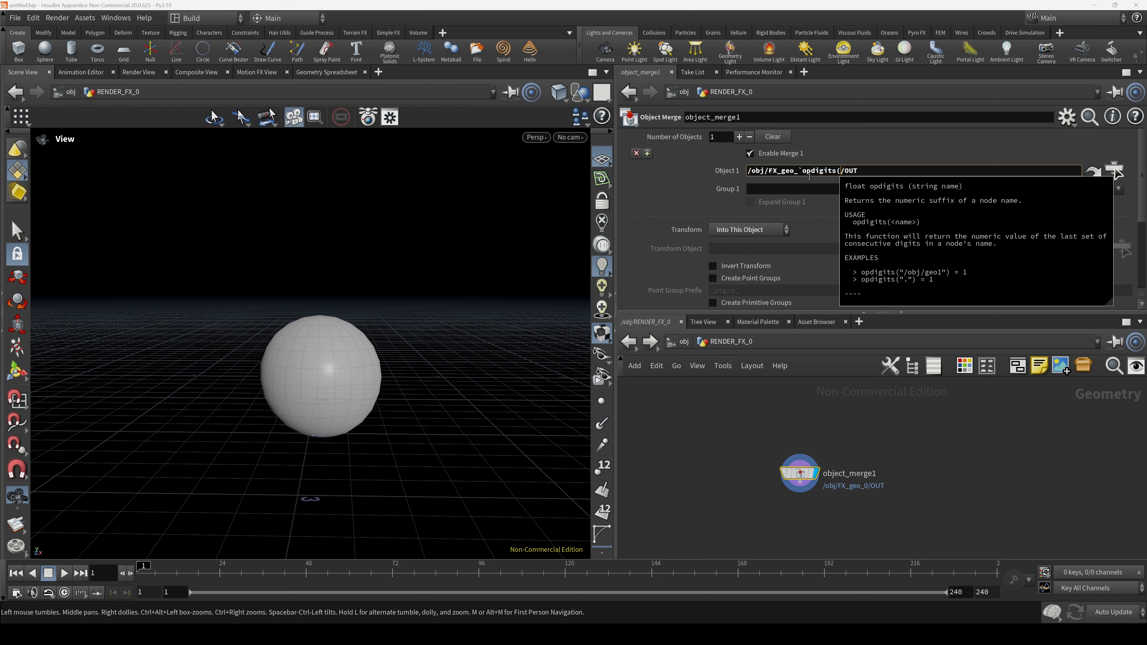
pyautogui.write('"')
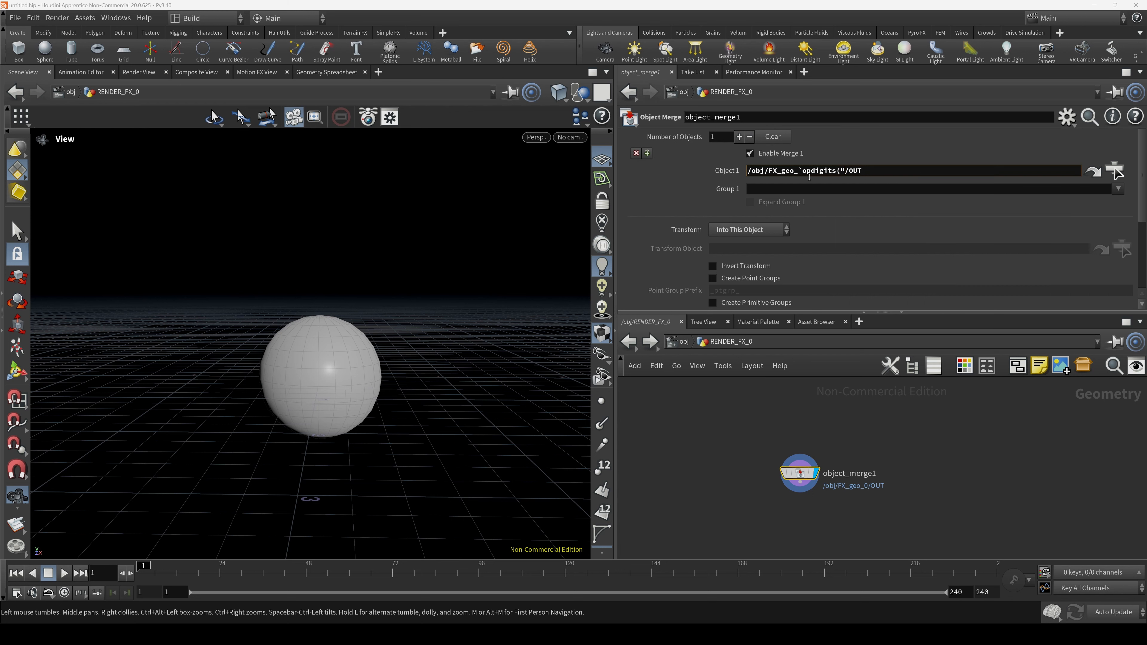
pyautogui.write('..")`')
pyautogui.press('Return')
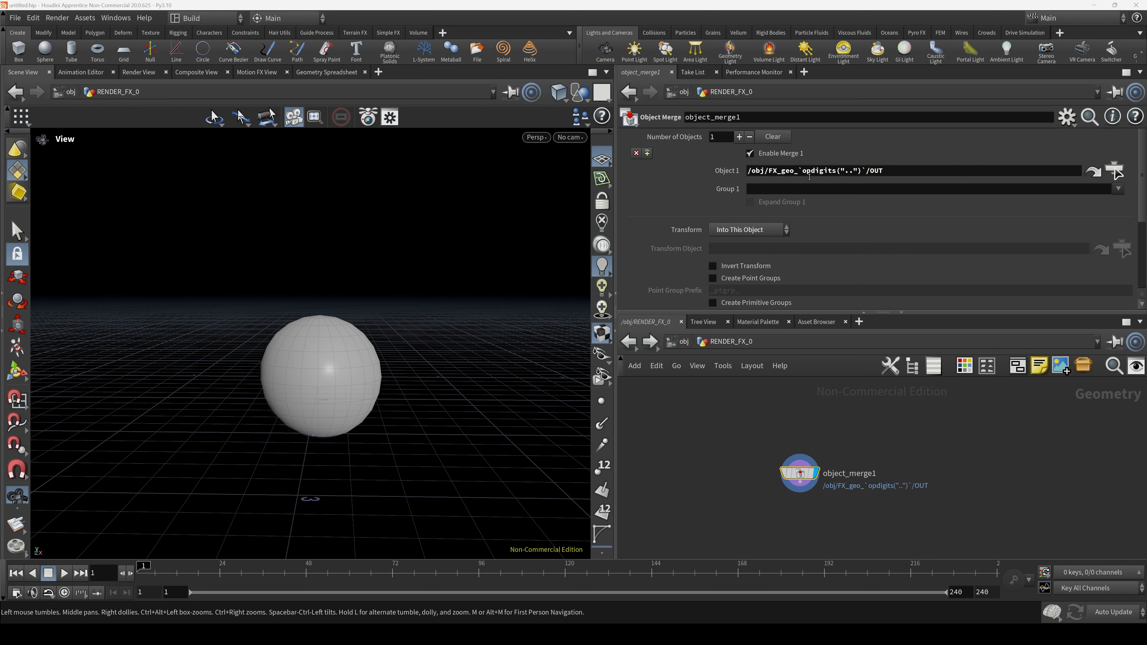
pyautogui.click(735, 171)
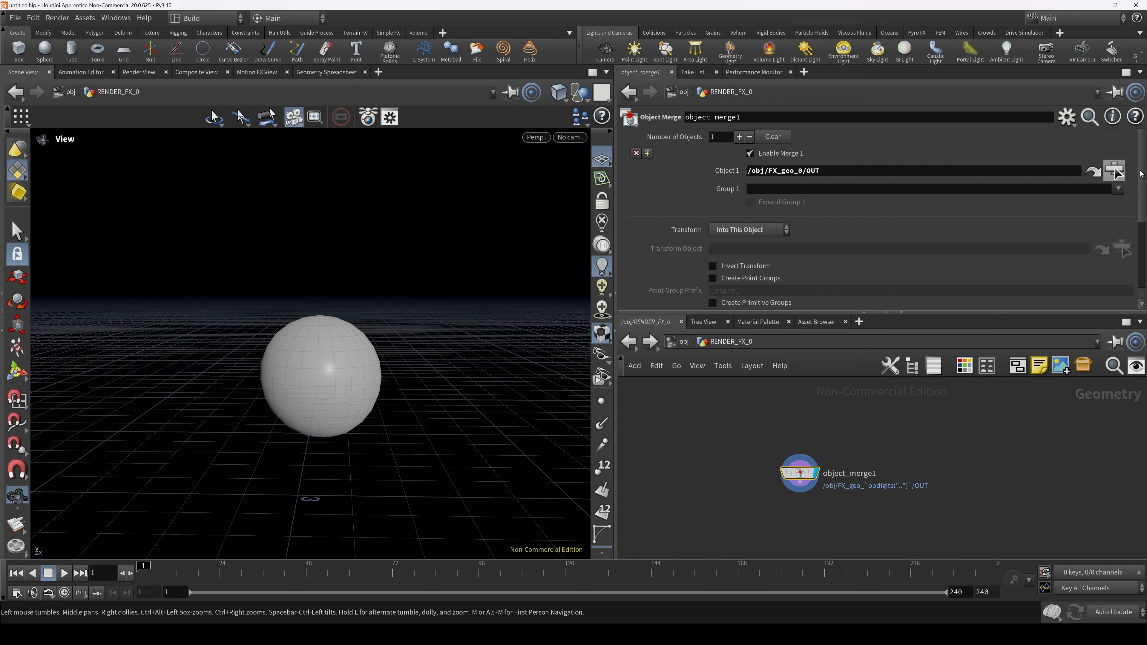
pyautogui.click(807, 170)
# Return to the object level and rename RENDER_FX_0 as RENDER_FX_1.
pyautogui.click(683, 345)
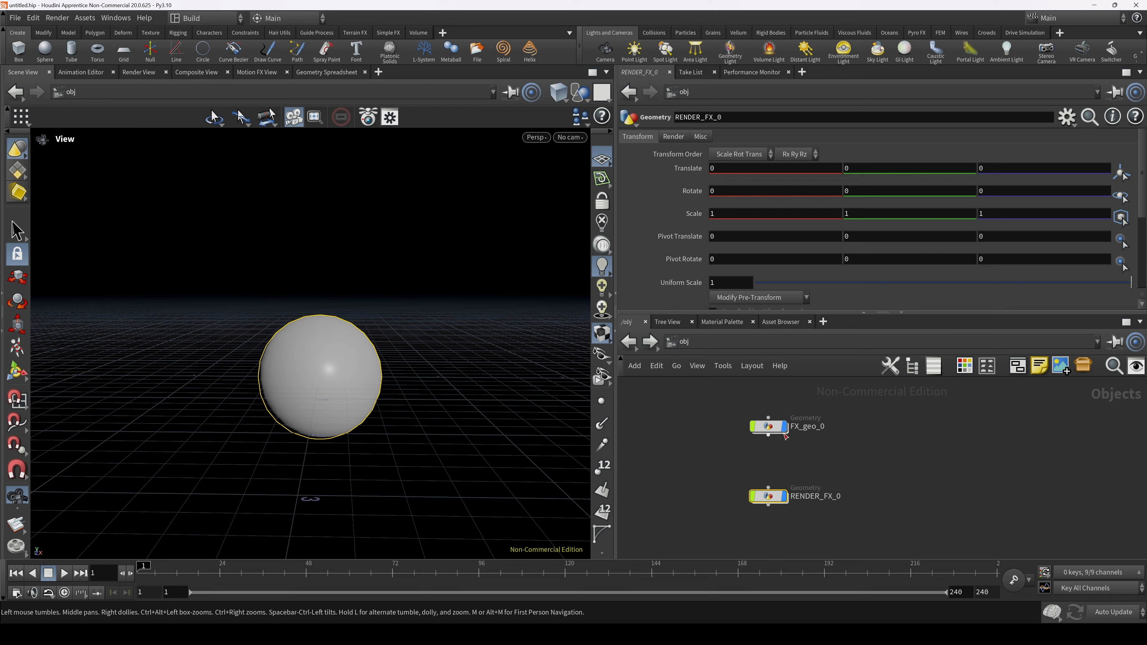
pyautogui.click(840, 498)
pyautogui.press('BackSpace')
pyautogui.write('1')
pyautogui.click(840, 480)
# Inspect the evaluated Object 1 path and the node info of the Object Merge inside RENDER_FX_1, then return to the object level.
pyautogui.doubleClick(769, 497)
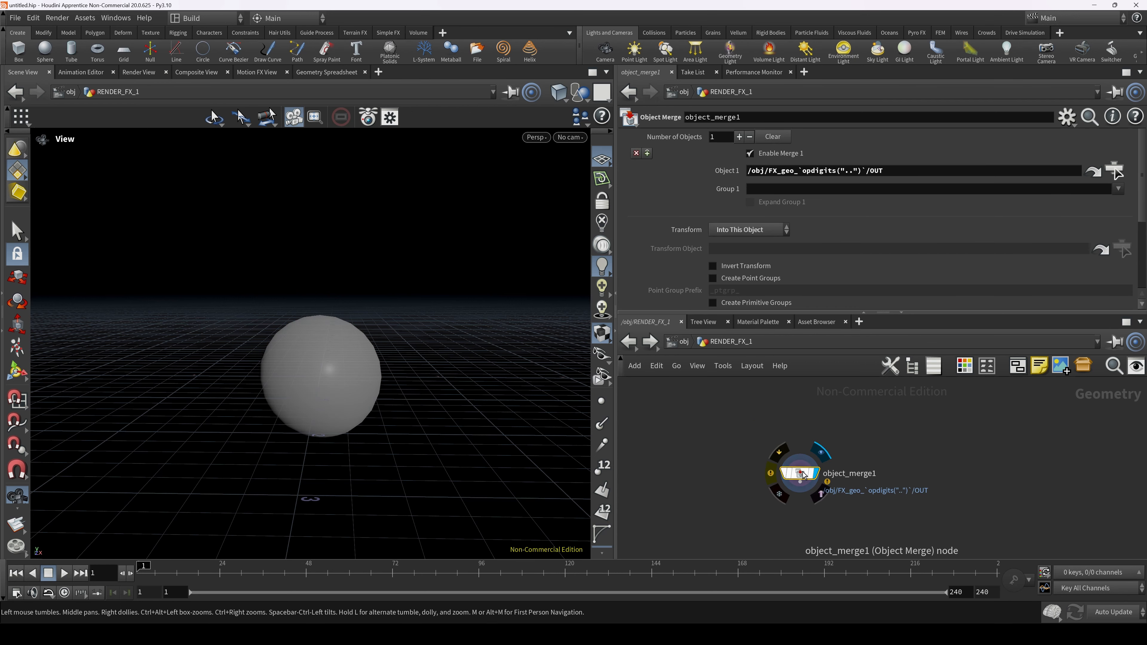
pyautogui.click(727, 172)
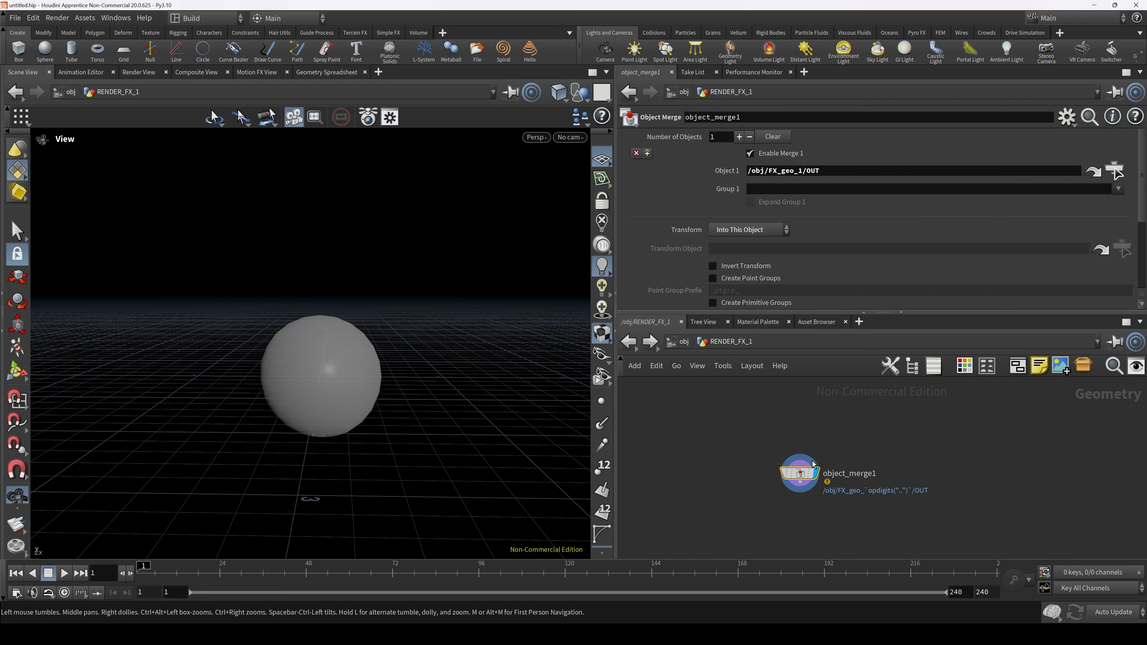
pyautogui.click(789, 475)
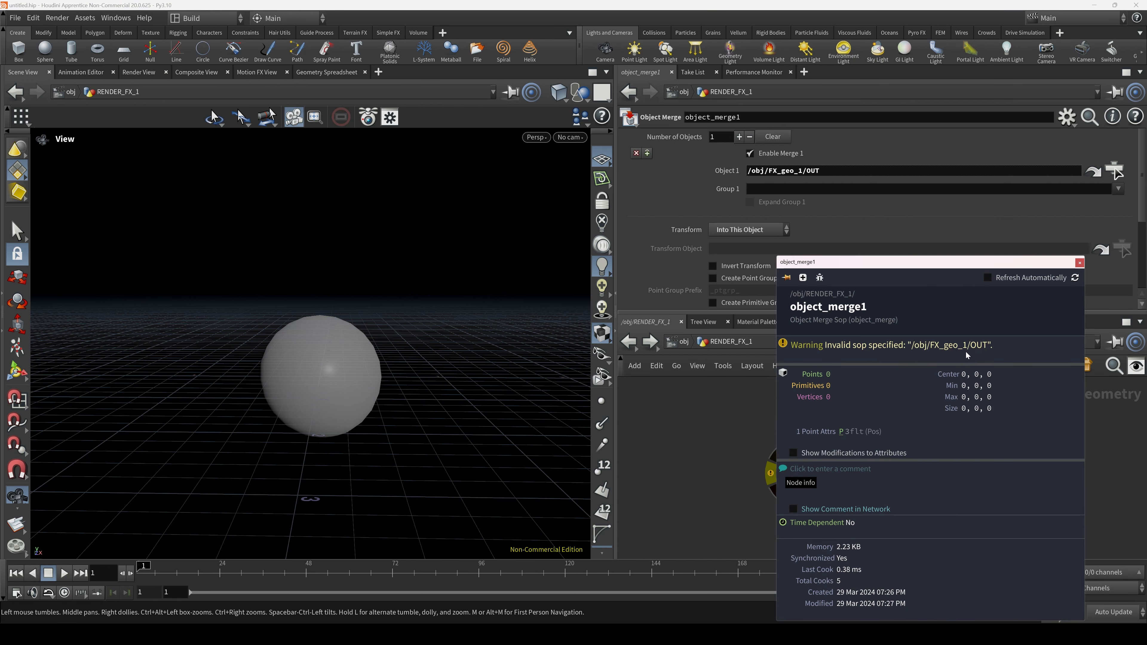
pyautogui.click(1080, 263)
pyautogui.click(682, 342)
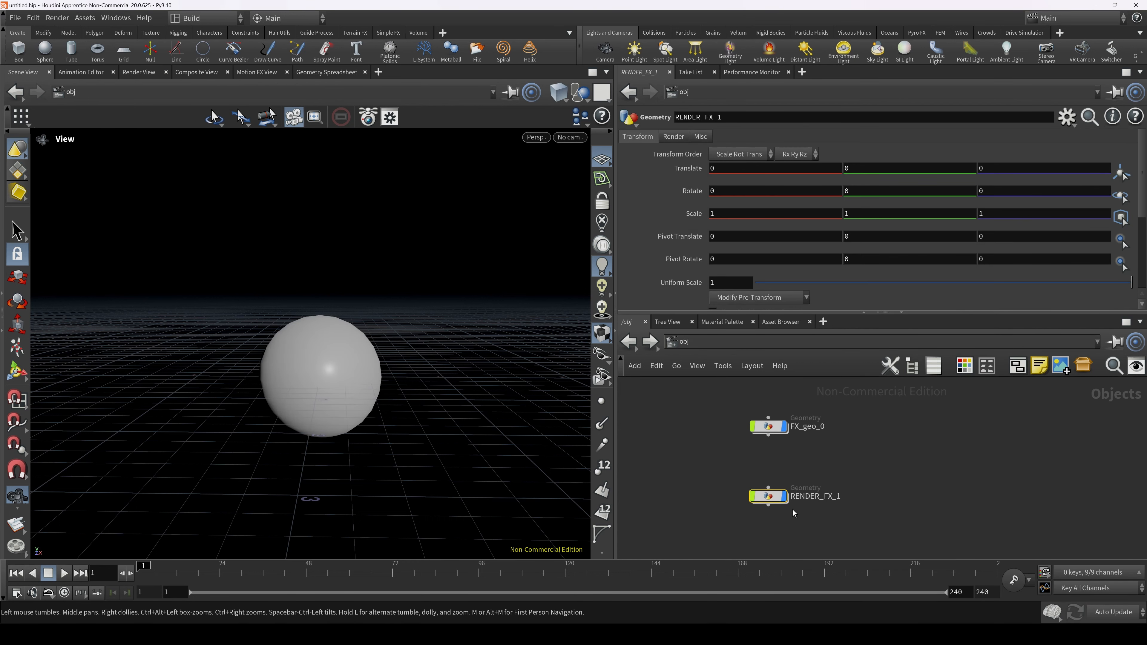
# Rename RENDER_FX_1 back to RENDER_FX_0.
pyautogui.moveTo(835, 497); pyautogui.dragTo(853, 497)
pyautogui.write('0')
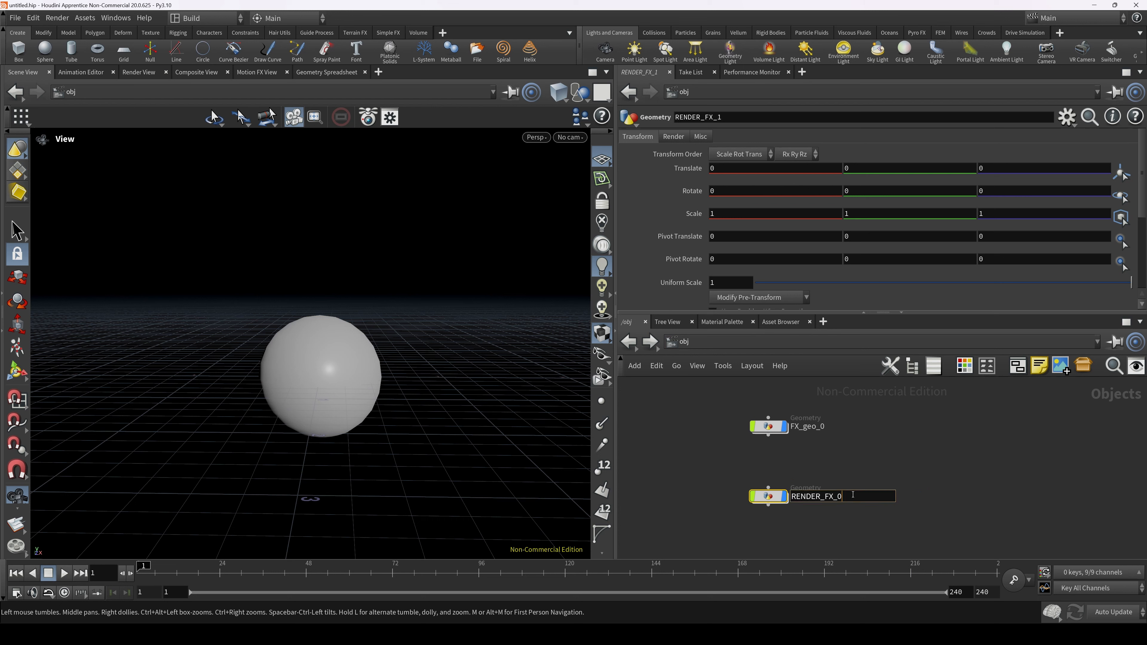
pyautogui.press('Return')
pyautogui.moveTo(769, 489)
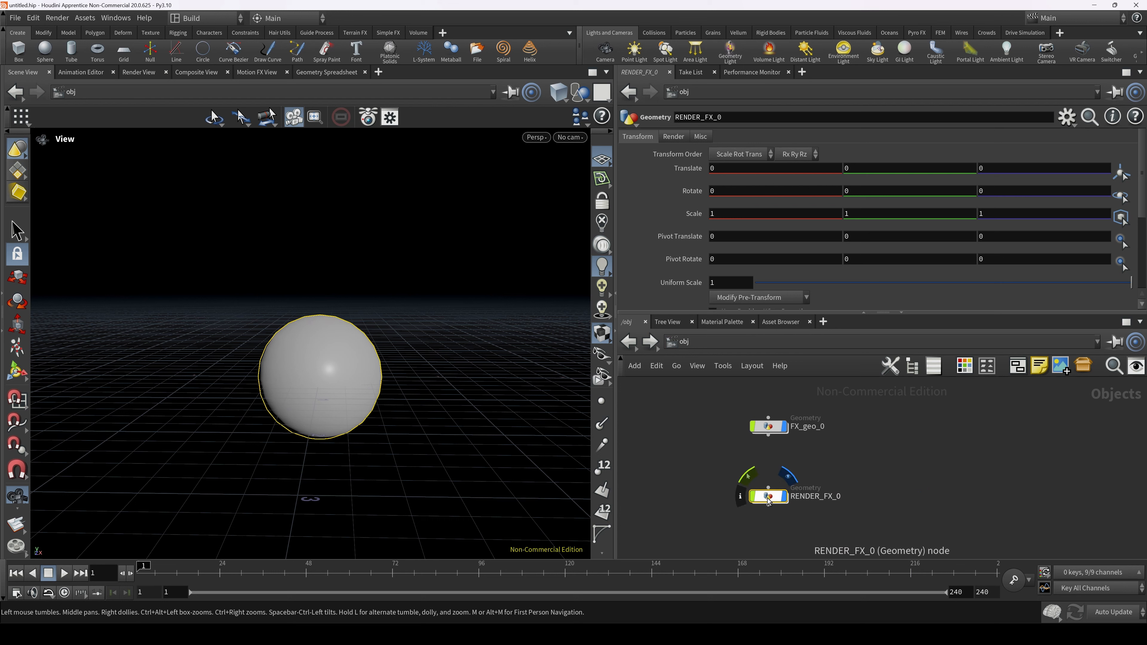
# Inside FX_geo_0, insert a Transform node between sphere1 and OUT.
pyautogui.doubleClick(769, 426)
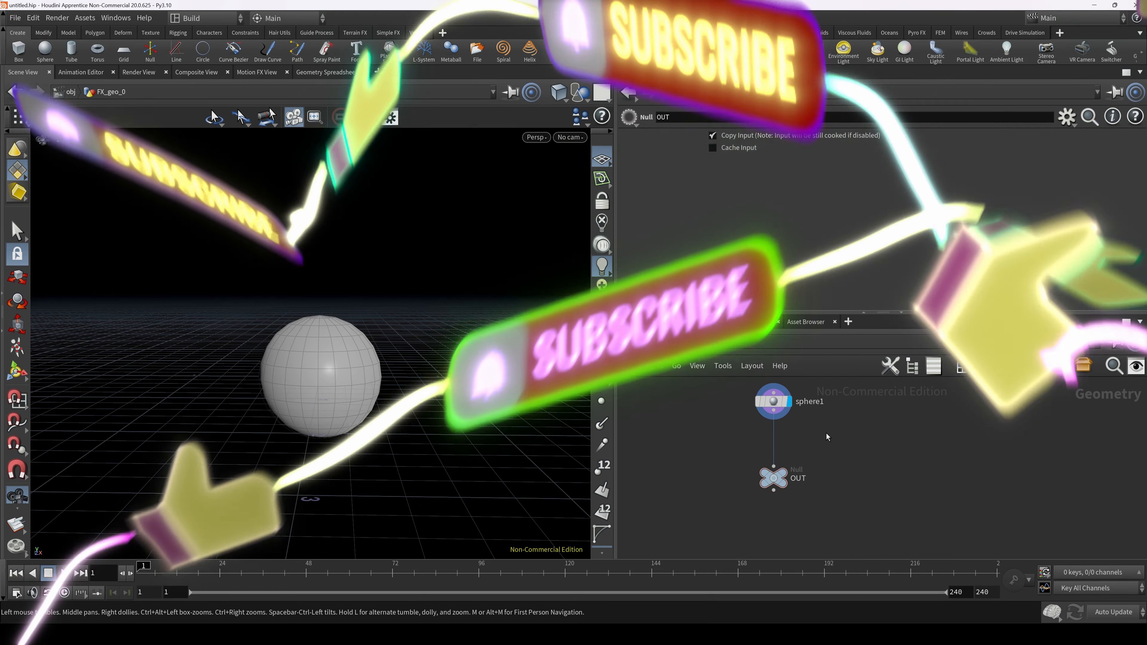
pyautogui.press('Tab')
pyautogui.write('tra')
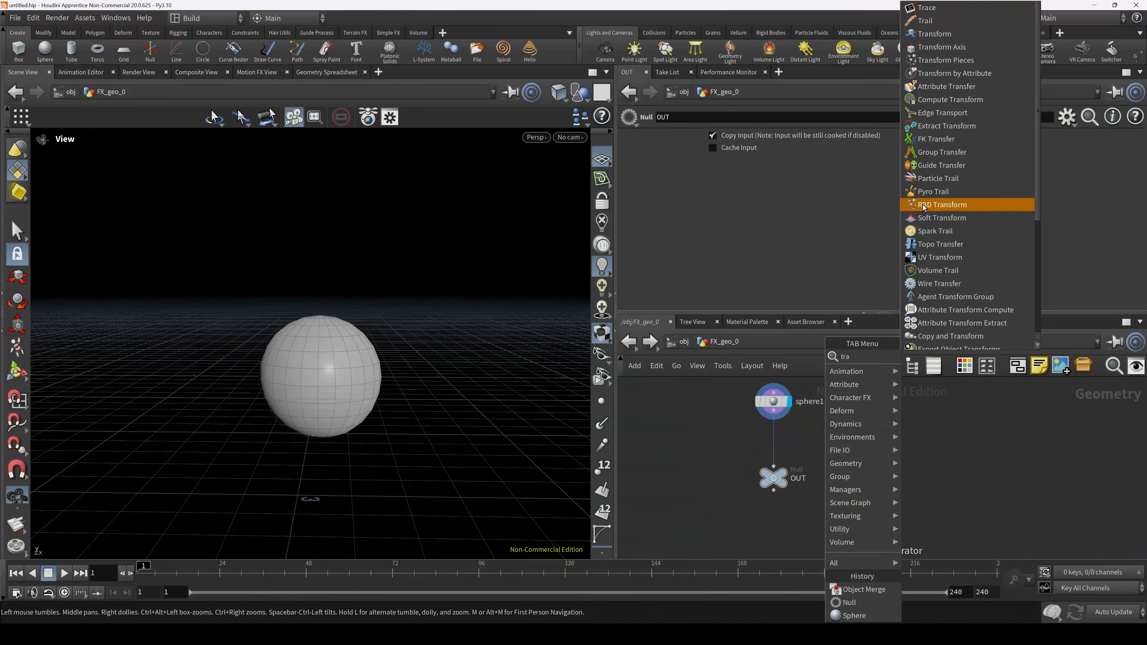
pyautogui.click(930, 36)
pyautogui.click(779, 446)
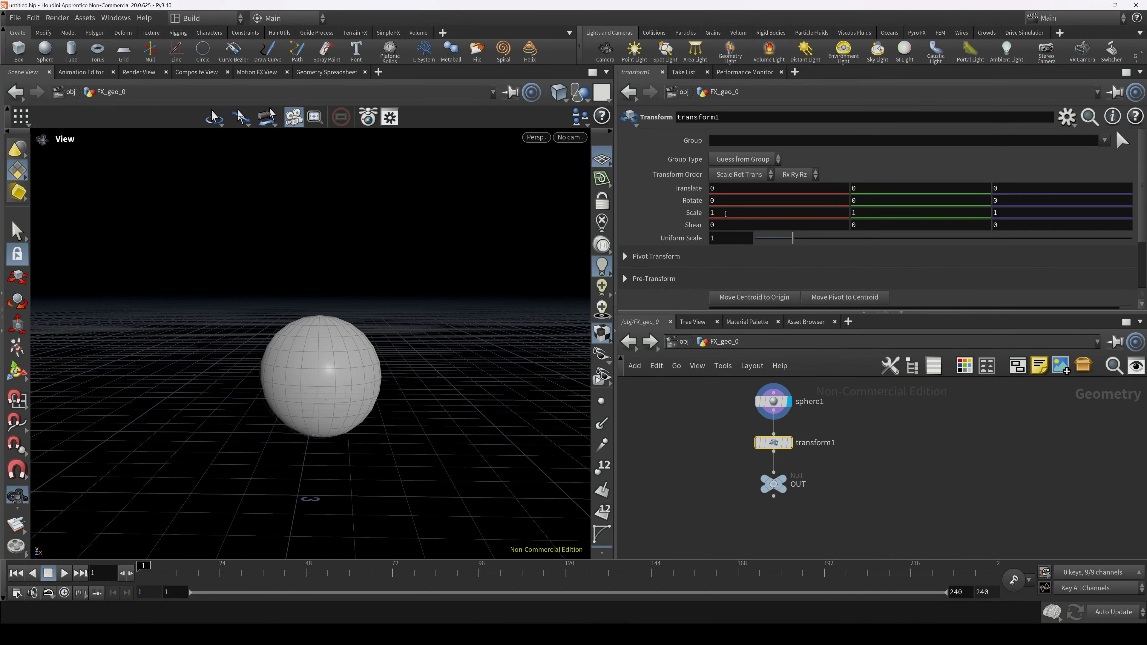
# Set the Transform's X translation to the expression opdigits("..").
pyautogui.click(729, 192)
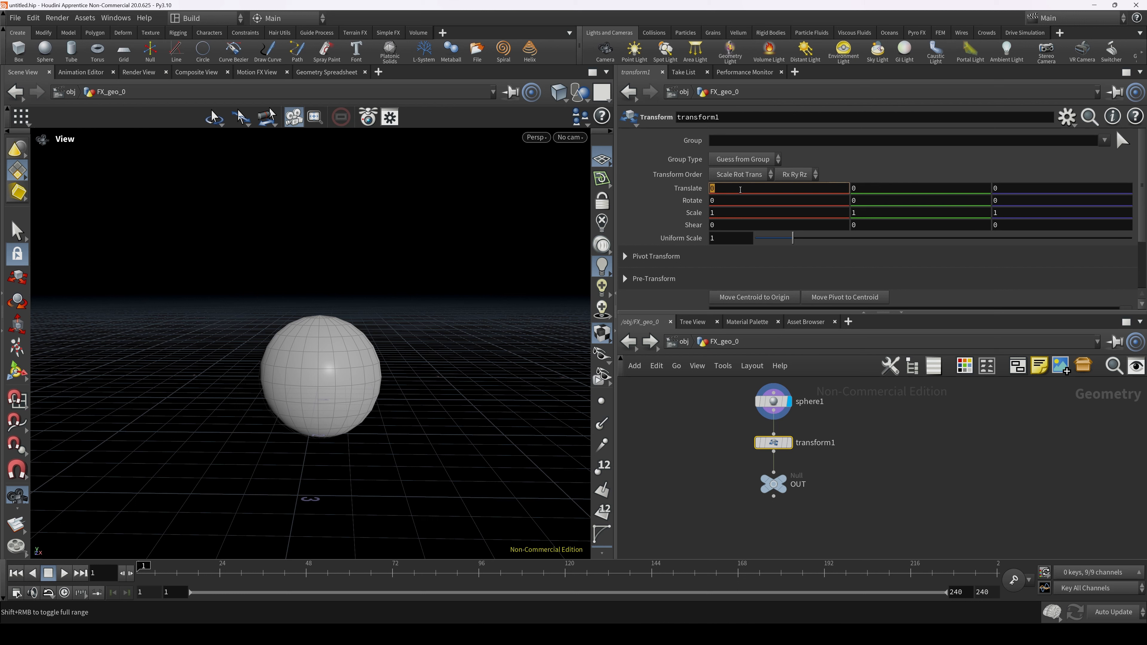
pyautogui.write('opdigits')
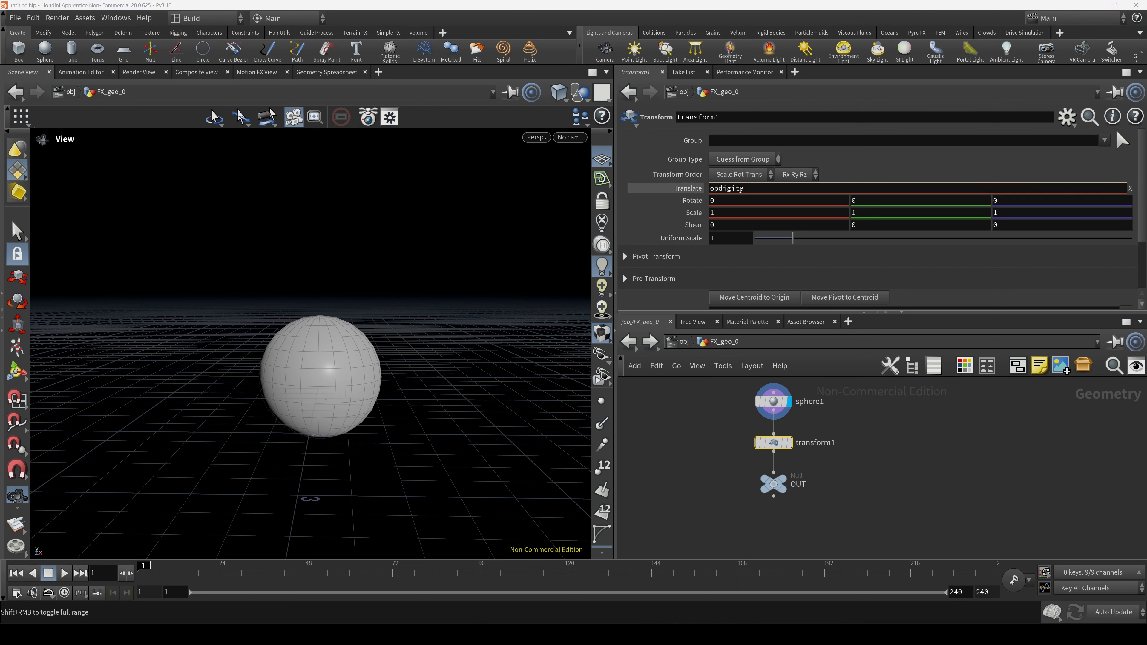
pyautogui.write('(')
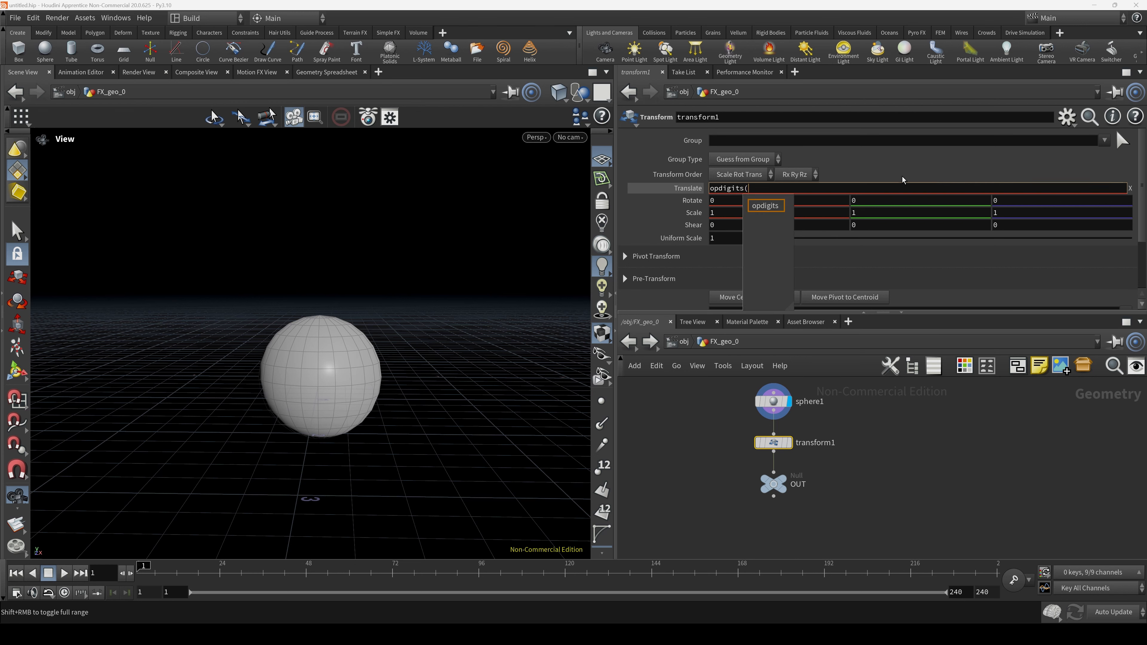
pyautogui.write('"..")')
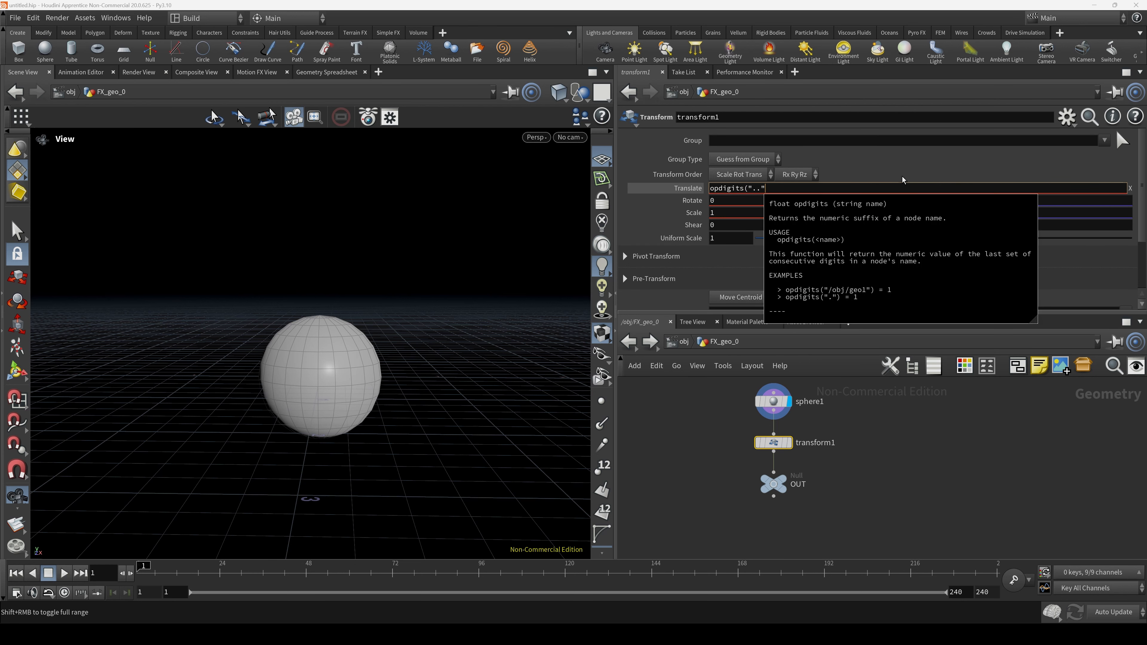
pyautogui.press('Return')
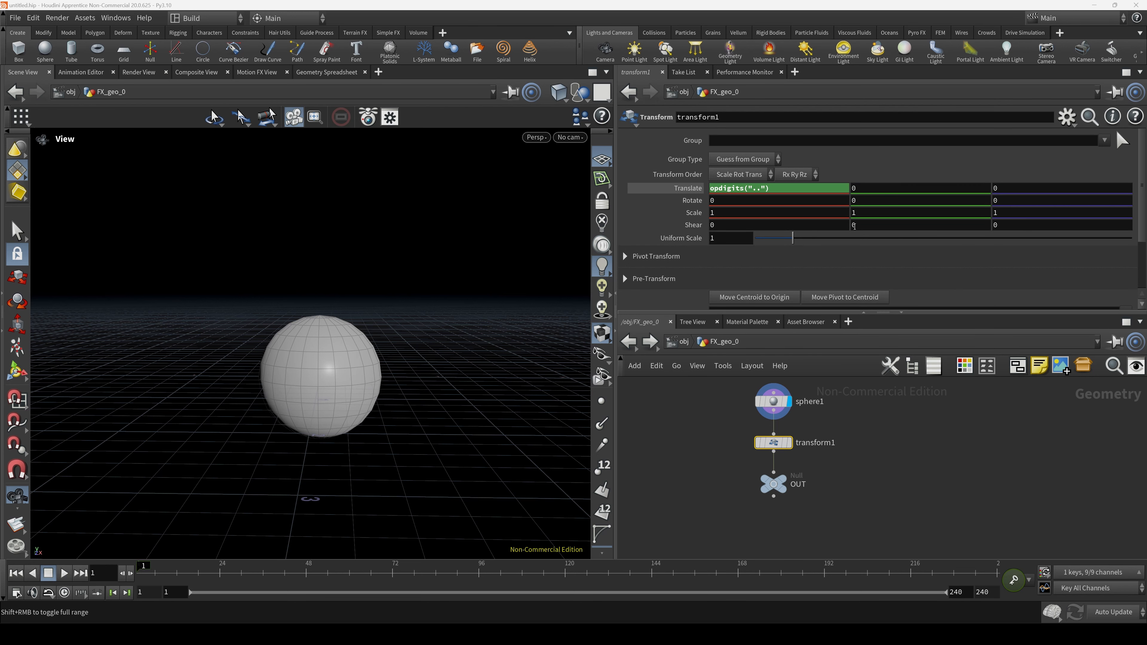
# Display the OUT node and show the evaluated X translation of the Transform.
pyautogui.click(774, 484)
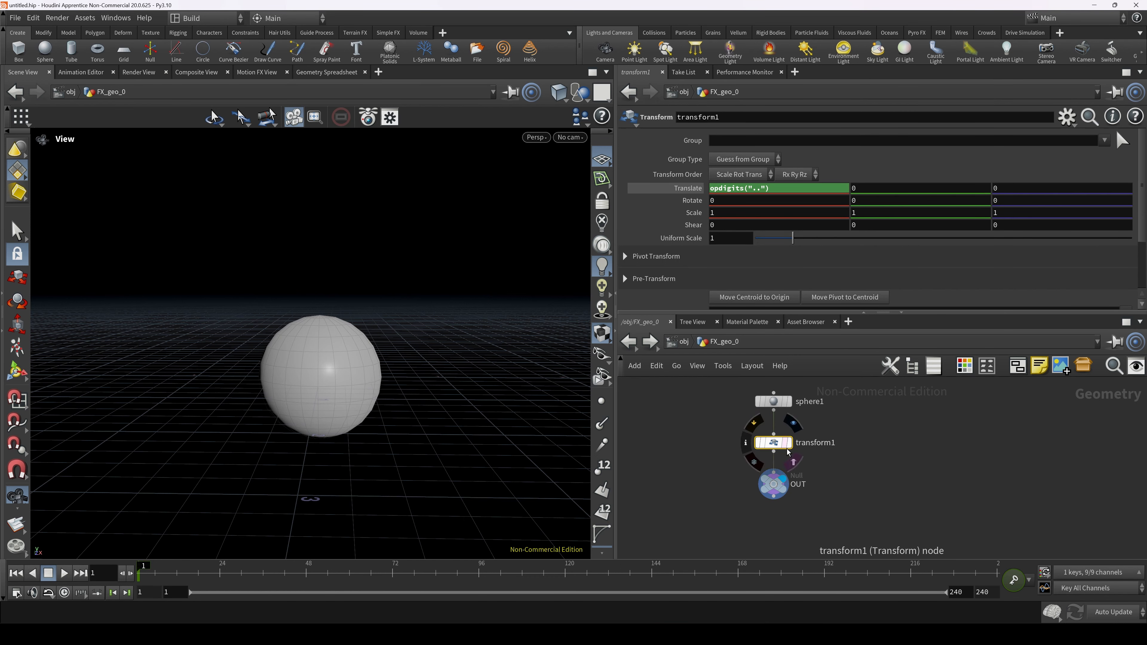
pyautogui.click(696, 191)
pyautogui.click(696, 192)
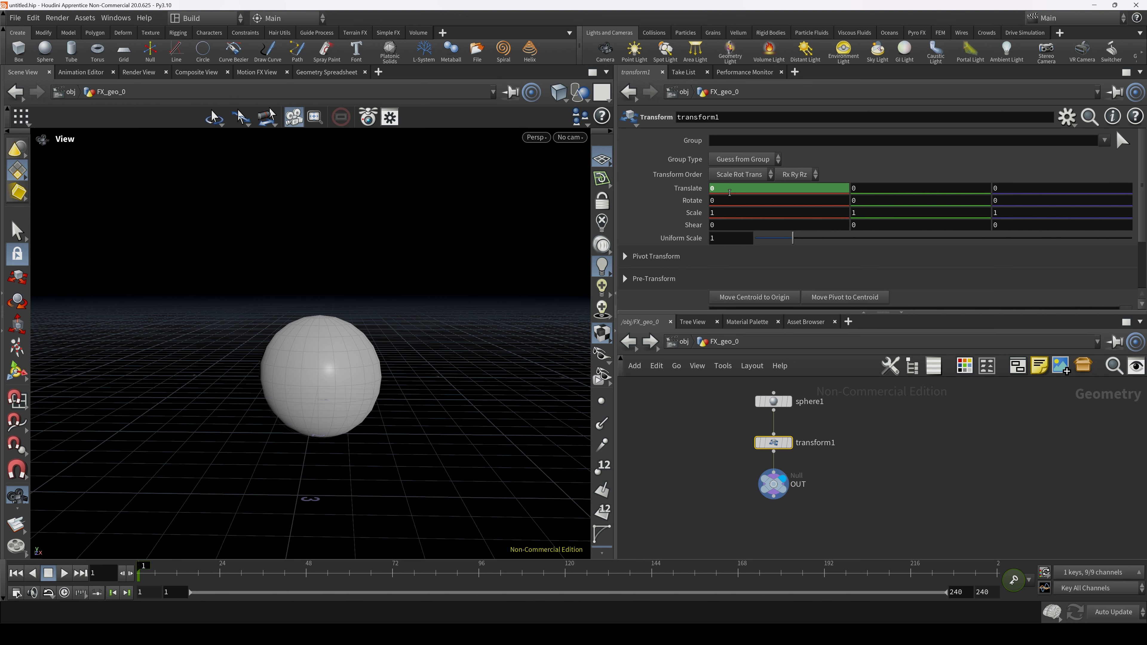
# Return to the object level and rename FX_geo_0 as FX_geo_1.
pyautogui.click(683, 344)
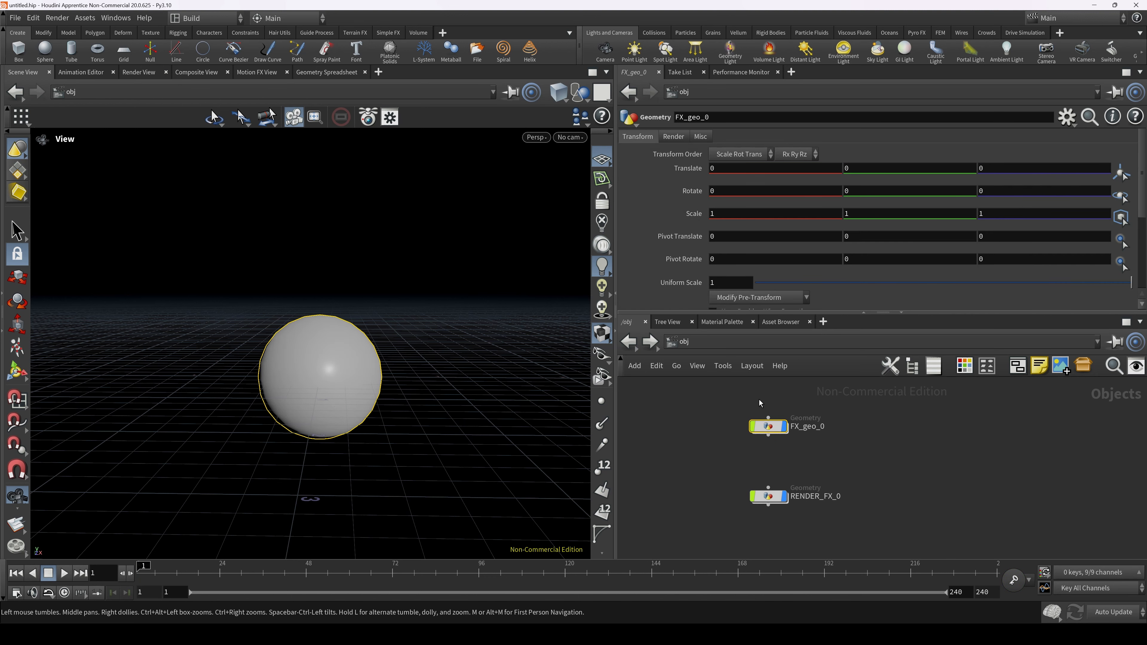
pyautogui.click(821, 429)
pyautogui.press('BackSpace')
pyautogui.write('1')
pyautogui.press('Return')
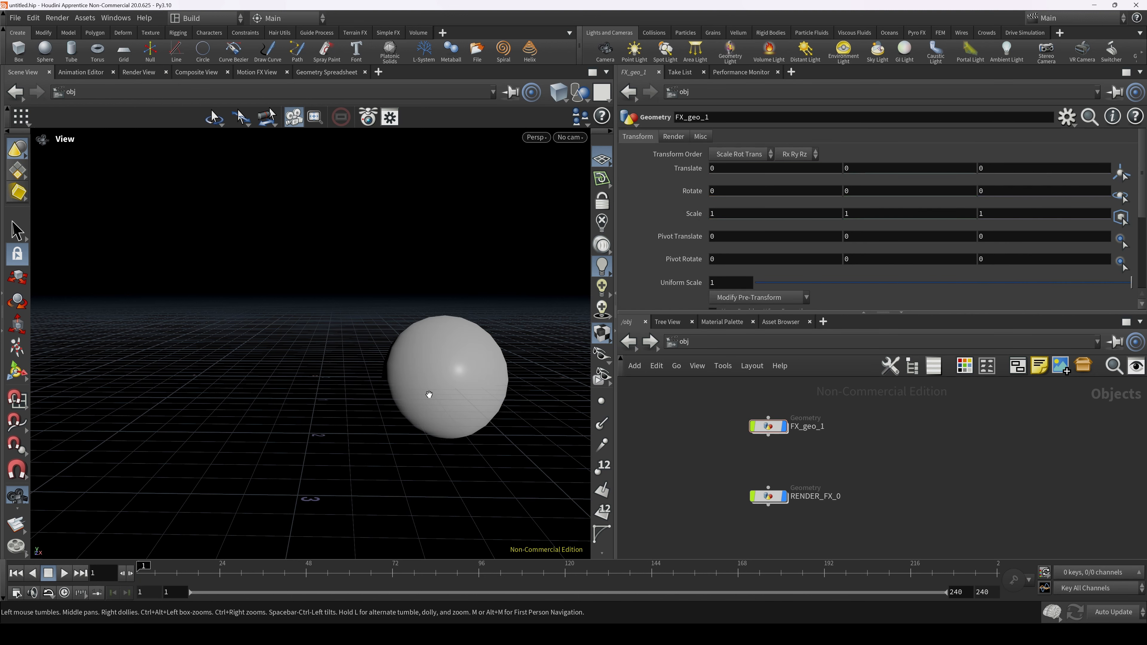
# Rename FX_geo_1 back to FX_geo_0 and move the RENDER_FX_0 node slightly closer beneath it.
pyautogui.click(827, 428)
pyautogui.press('BackSpace')
pyautogui.write('0')
pyautogui.press('Return')
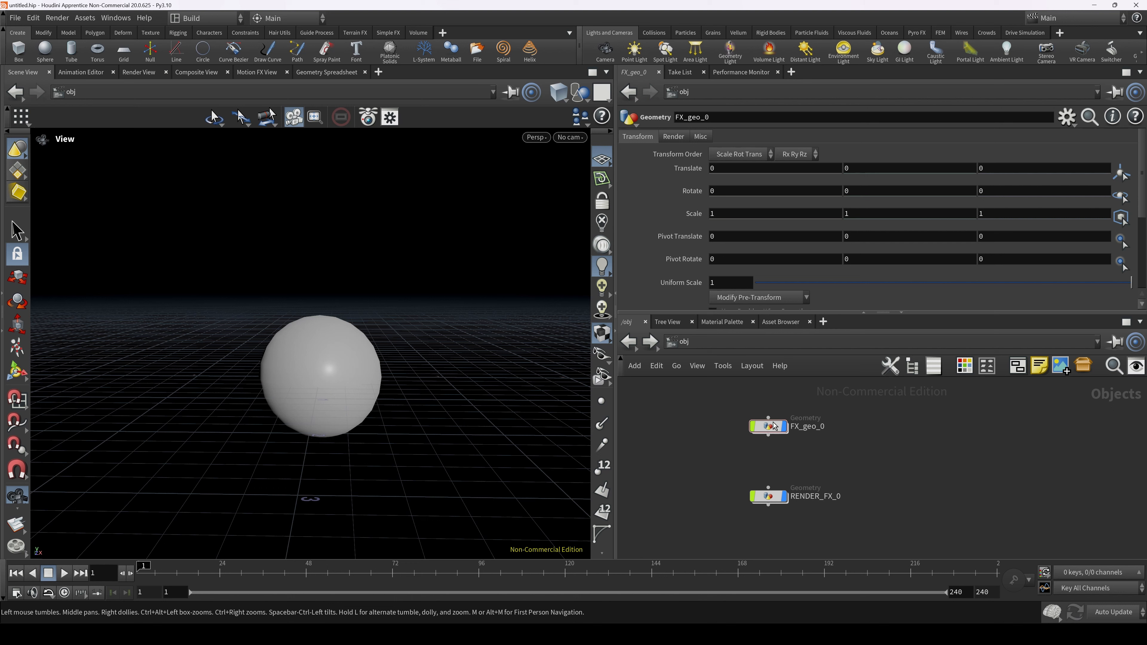
pyautogui.moveTo(780, 430)
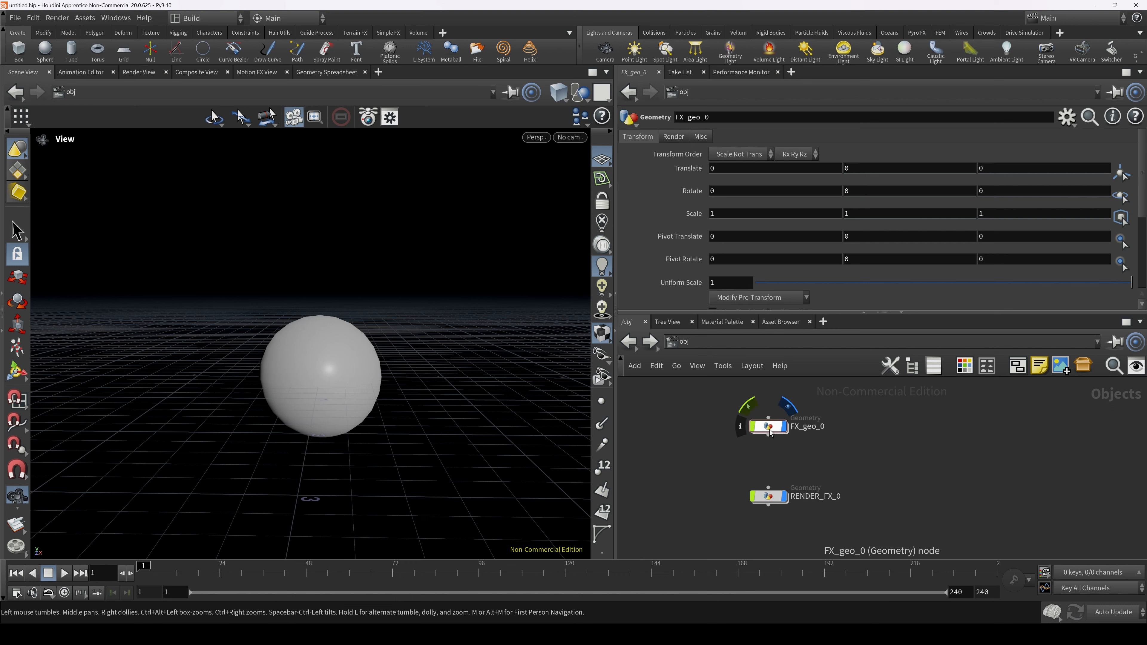
pyautogui.moveTo(768, 496); pyautogui.dragTo(768, 479)
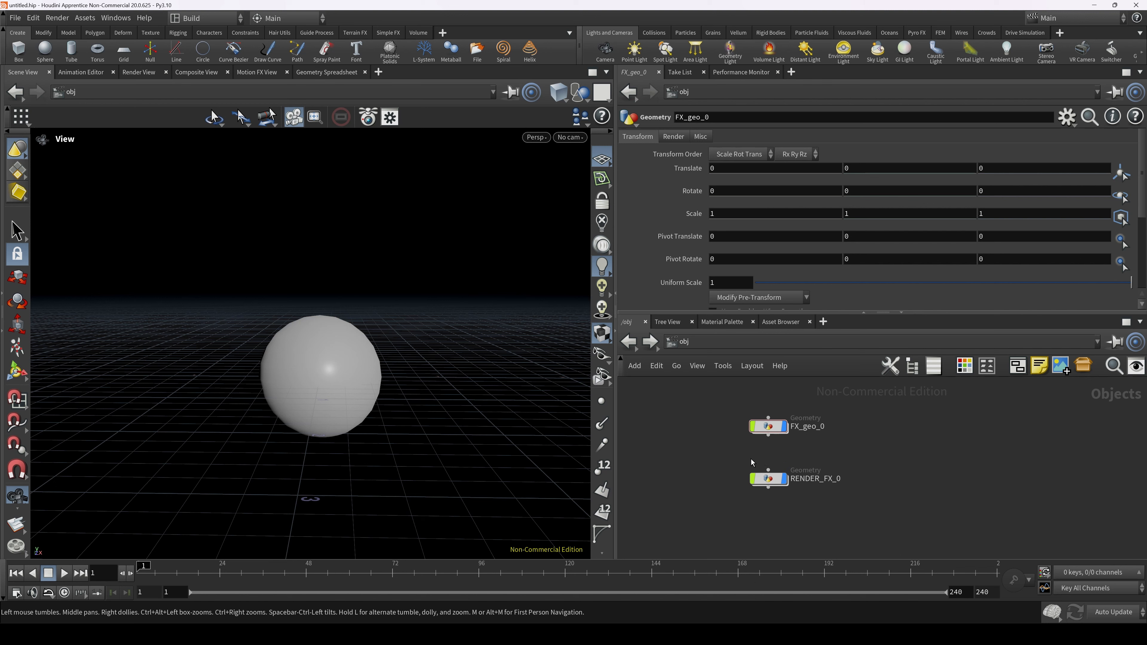
# In the out network, add a Mantra node and name it fx_bty_0.
pyautogui.click(717, 346)
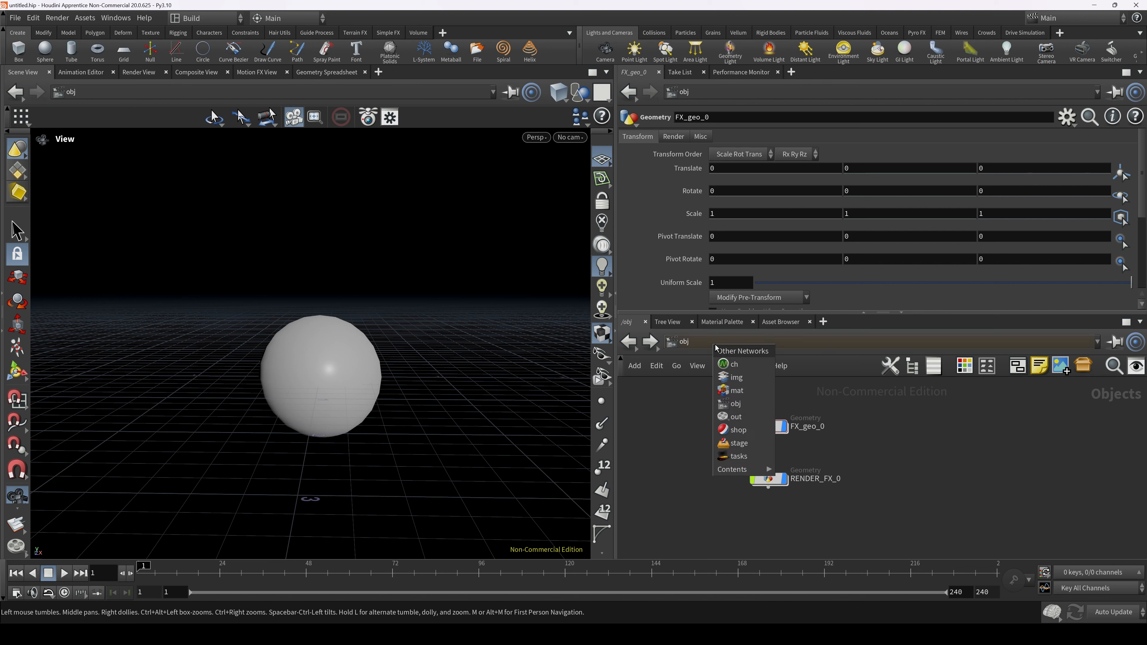
pyautogui.click(736, 417)
pyautogui.press('Tab')
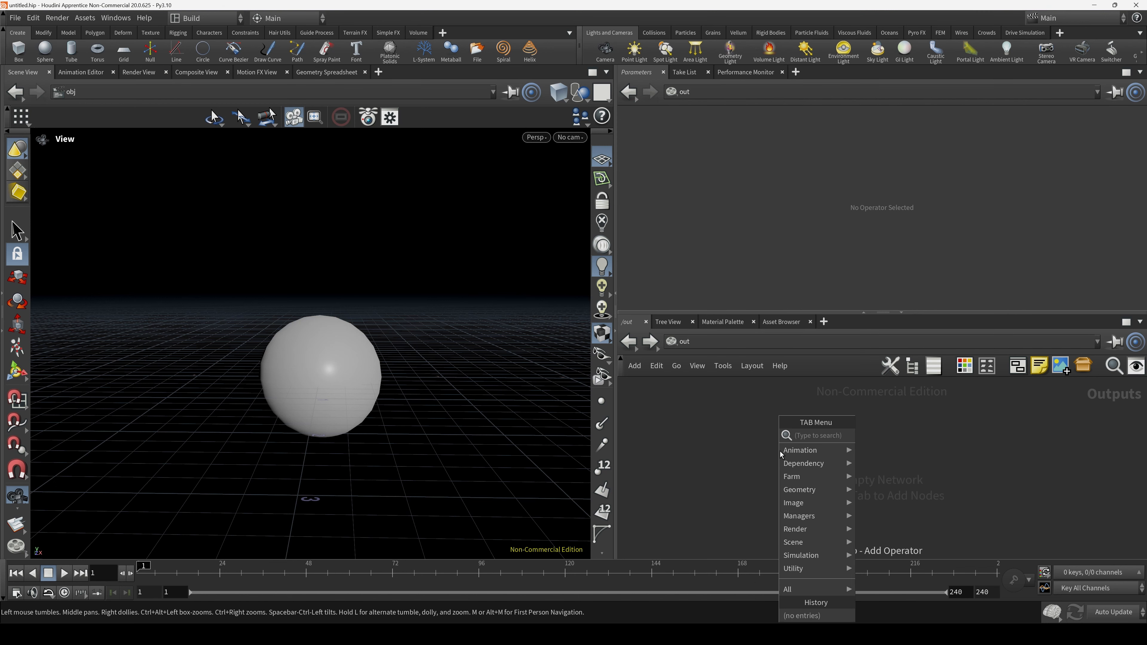
pyautogui.write('mantra')
pyautogui.press('Return')
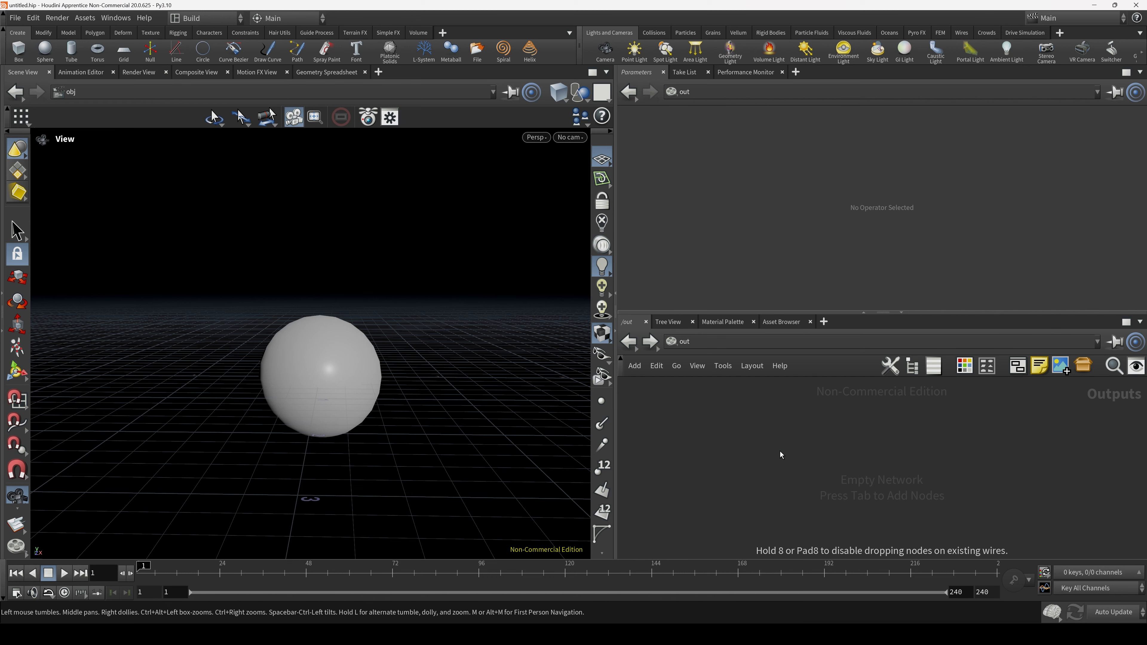
pyautogui.click(779, 451)
pyautogui.doubleClick(820, 452)
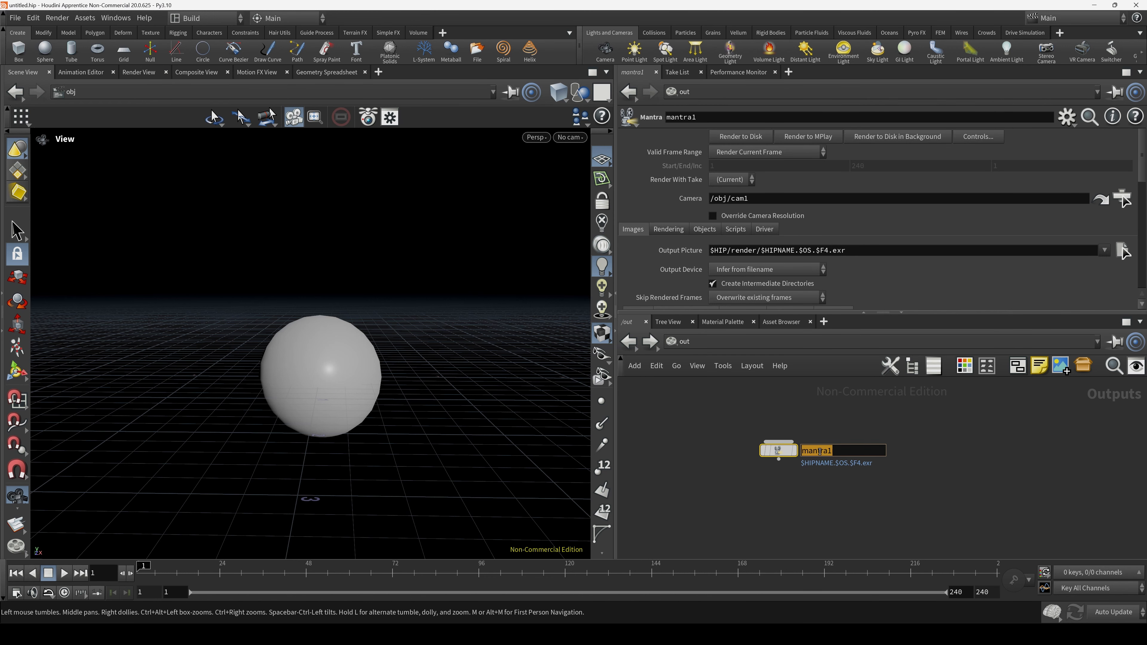
pyautogui.write('fx_bty_0')
pyautogui.press('Return')
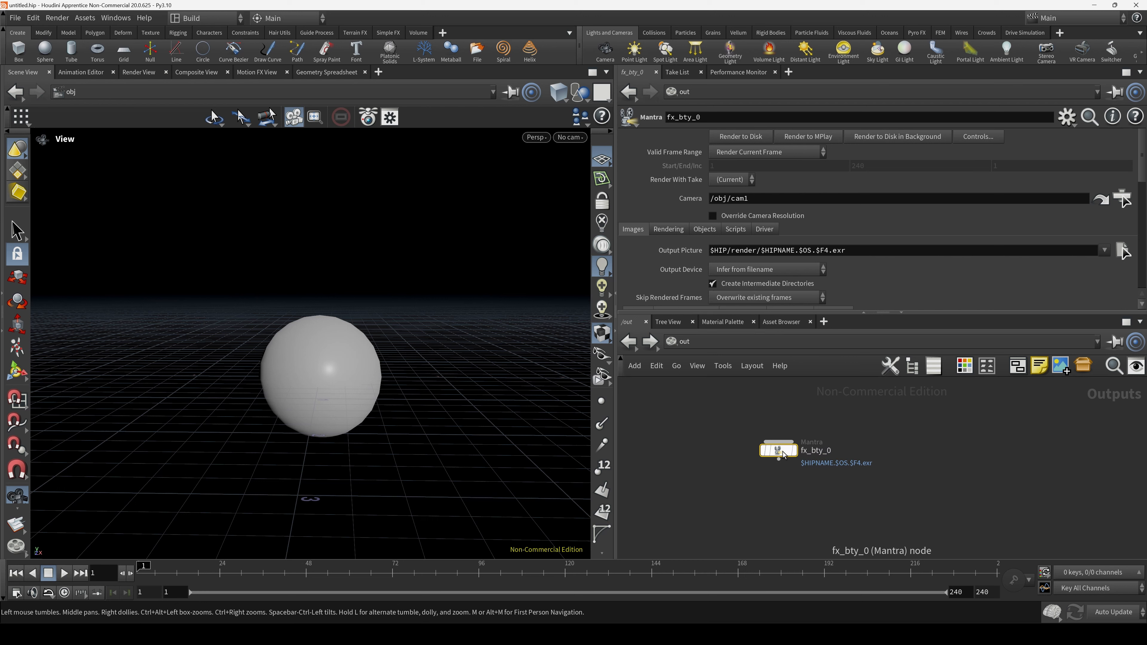
# Clear the Mantra node's Candidate Objects and choose RENDER_FX_0 as its Force Objects.
pyautogui.click(681, 232)
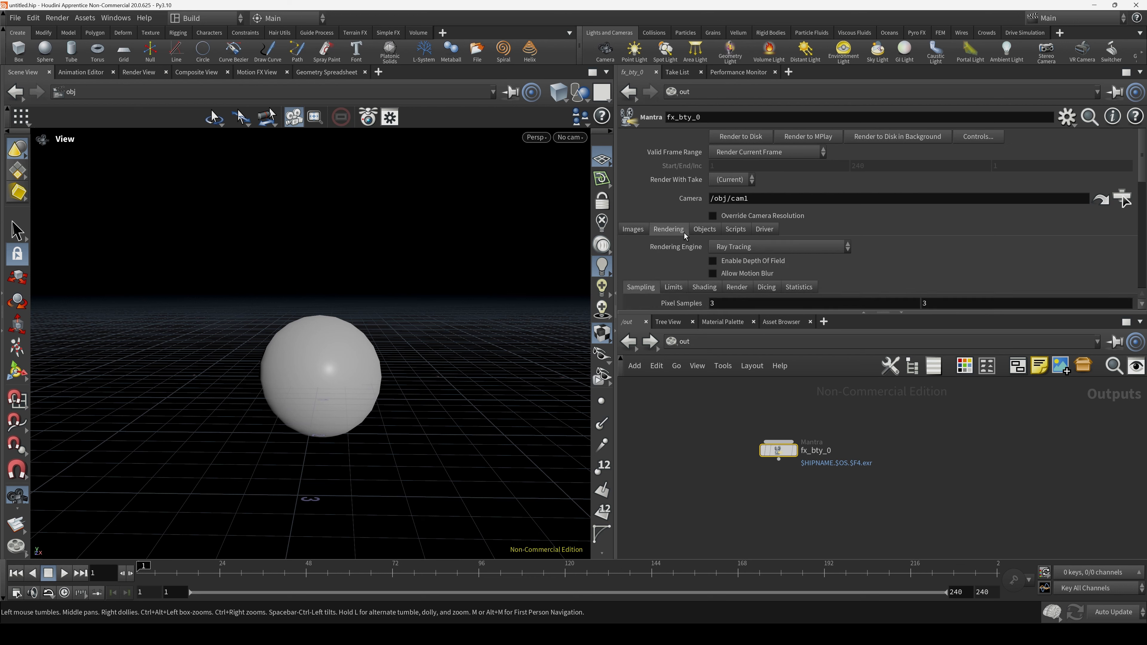
pyautogui.click(702, 228)
pyautogui.click(727, 249)
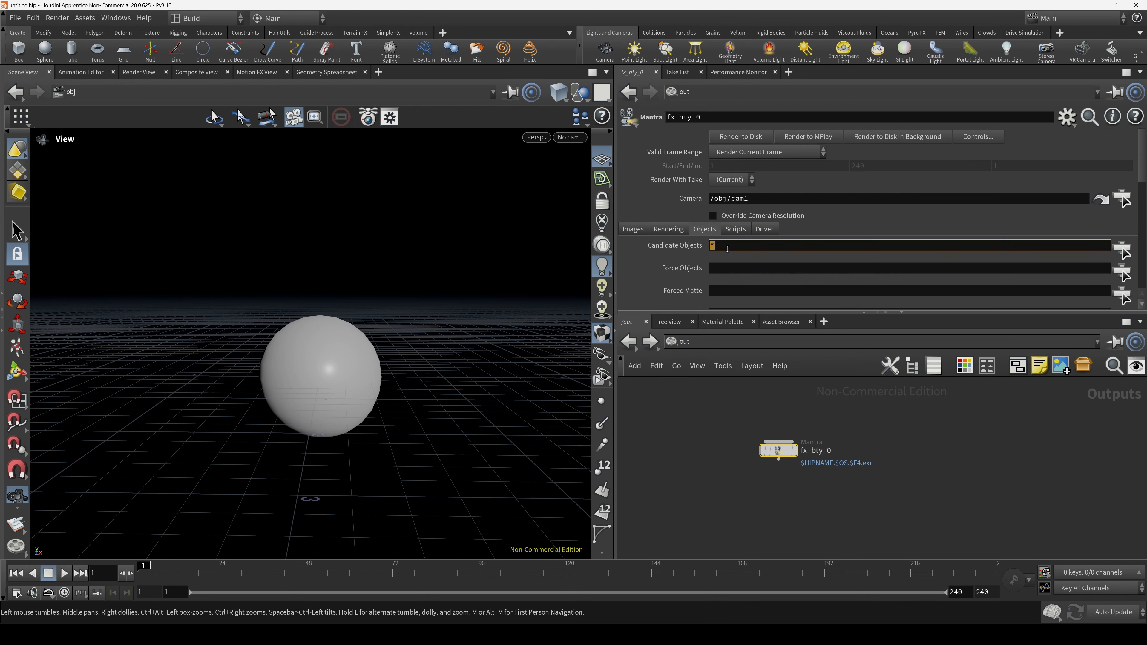
pyautogui.press('BackSpace')
pyautogui.press('Tab')
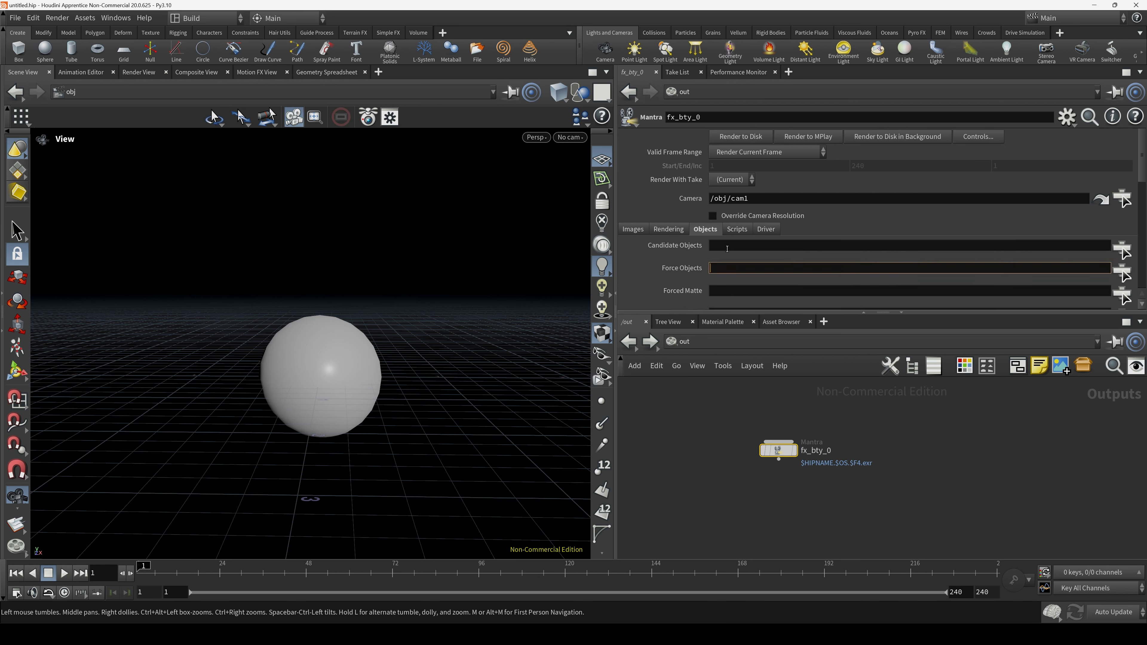
pyautogui.click(1124, 272)
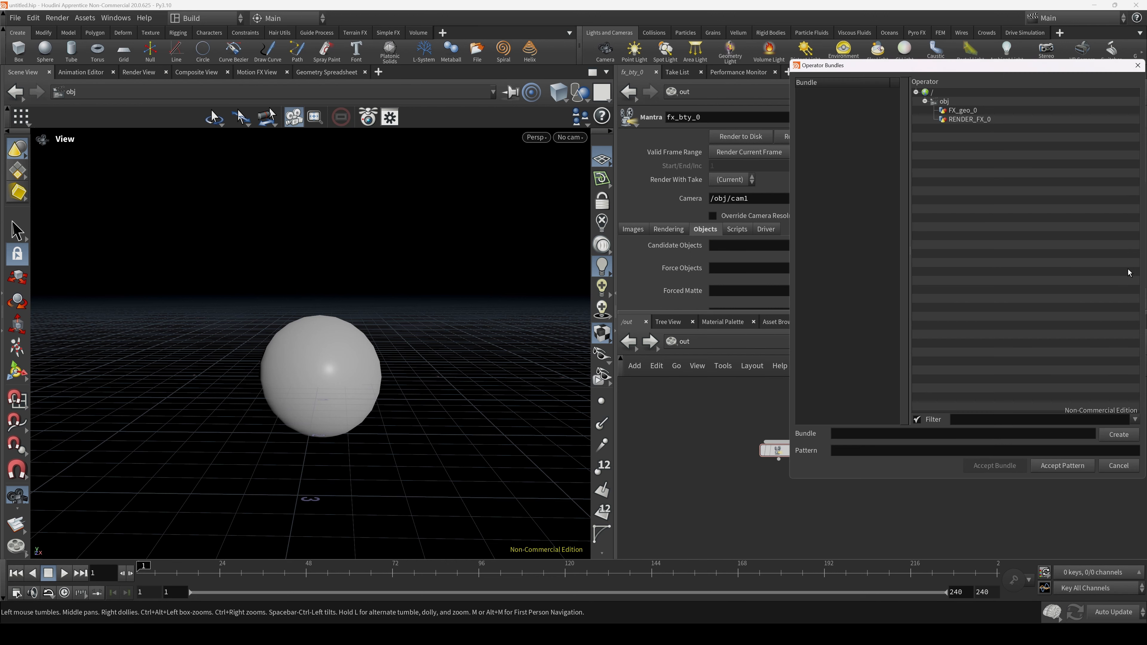
pyautogui.doubleClick(970, 119)
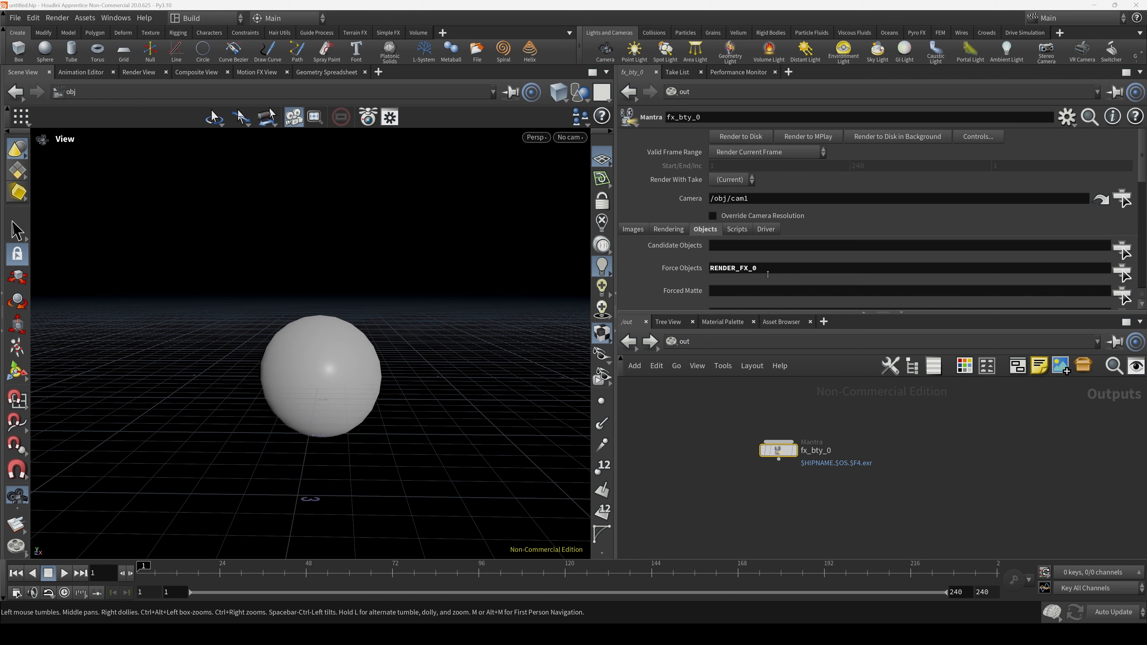
# Replace the 0 in Force Objects with `opdigits(".")`, giving RENDER_FX_`opdigits(".")`, and check the evaluated name.
pyautogui.click(776, 270)
pyautogui.press('BackSpace')
pyautogui.write('`')
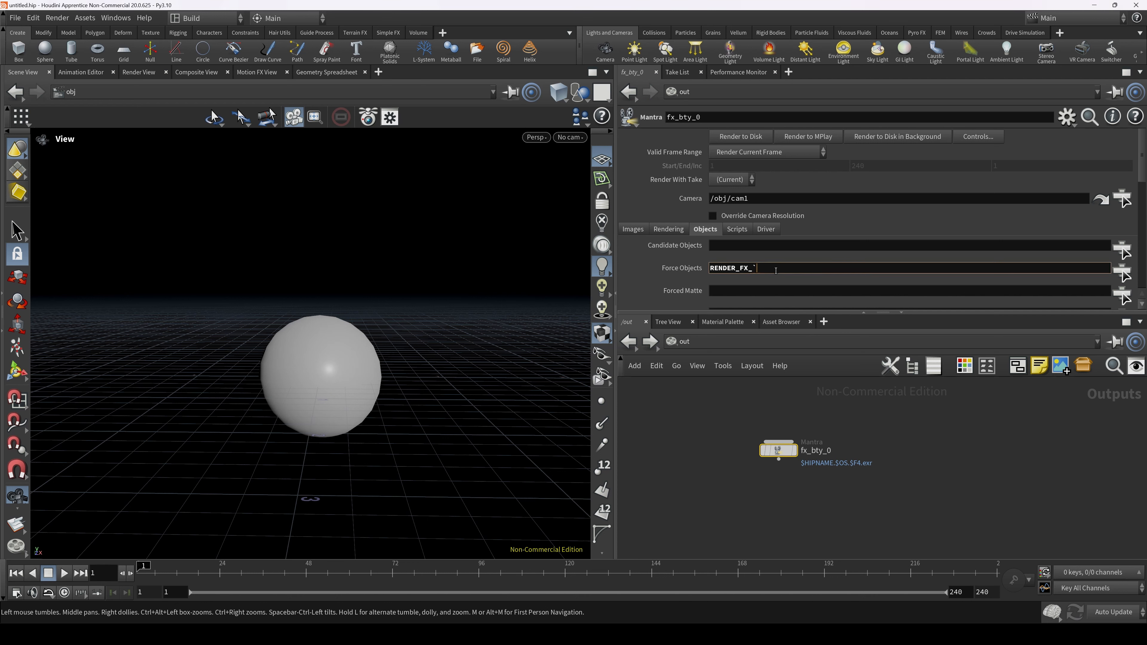
pyautogui.write('opdig')
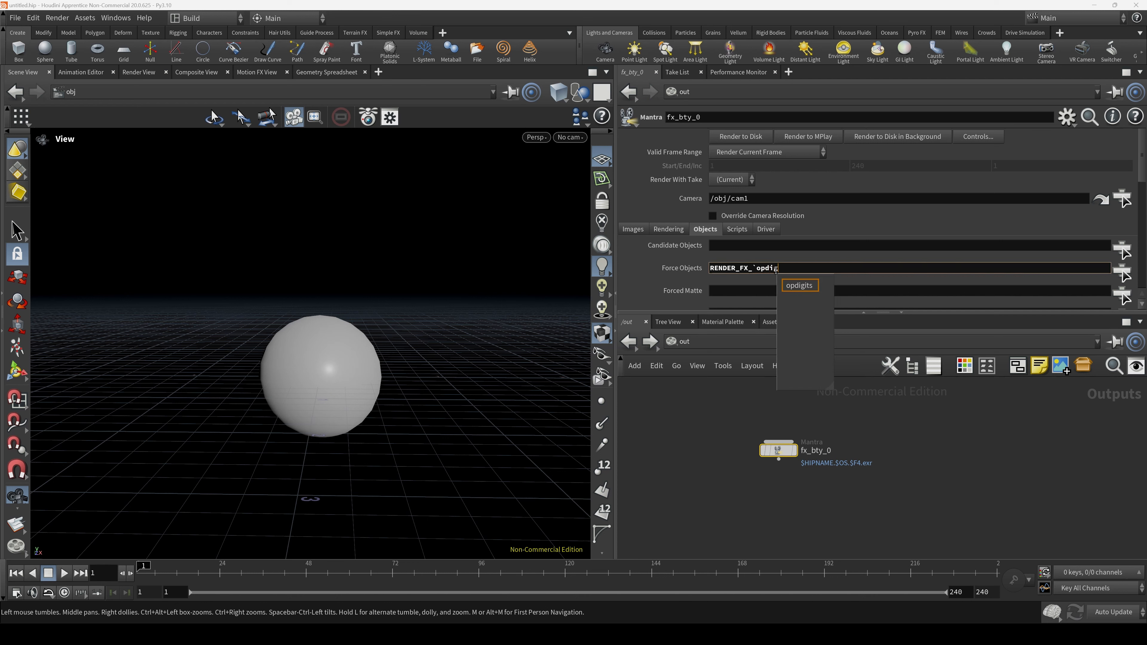
pyautogui.write('its("')
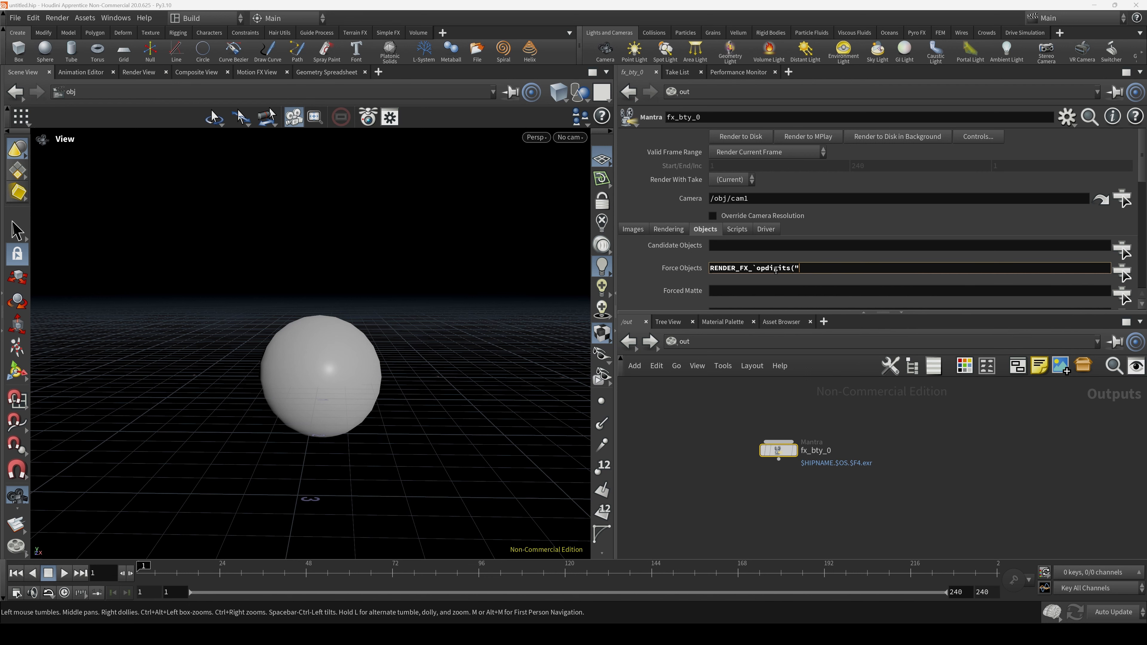
pyautogui.write('.")`')
pyautogui.click(694, 271)
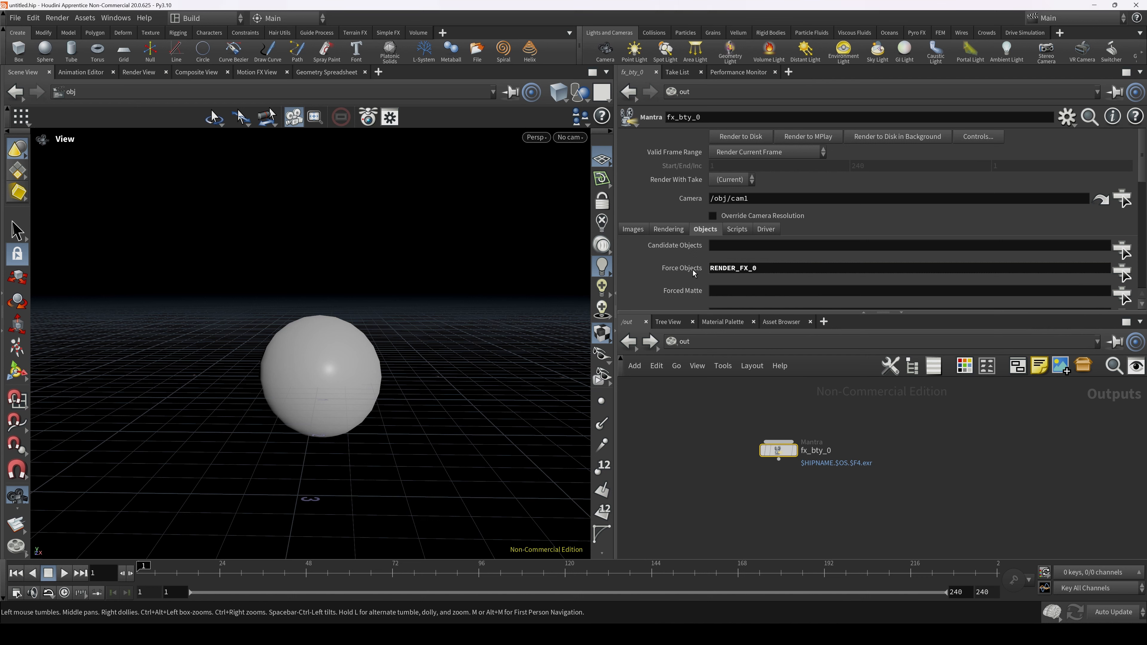
# Test the Force Objects expression by renaming the Mantra node as fx_bty_1, and rename it back to fx_bty_0.
pyautogui.click(831, 451)
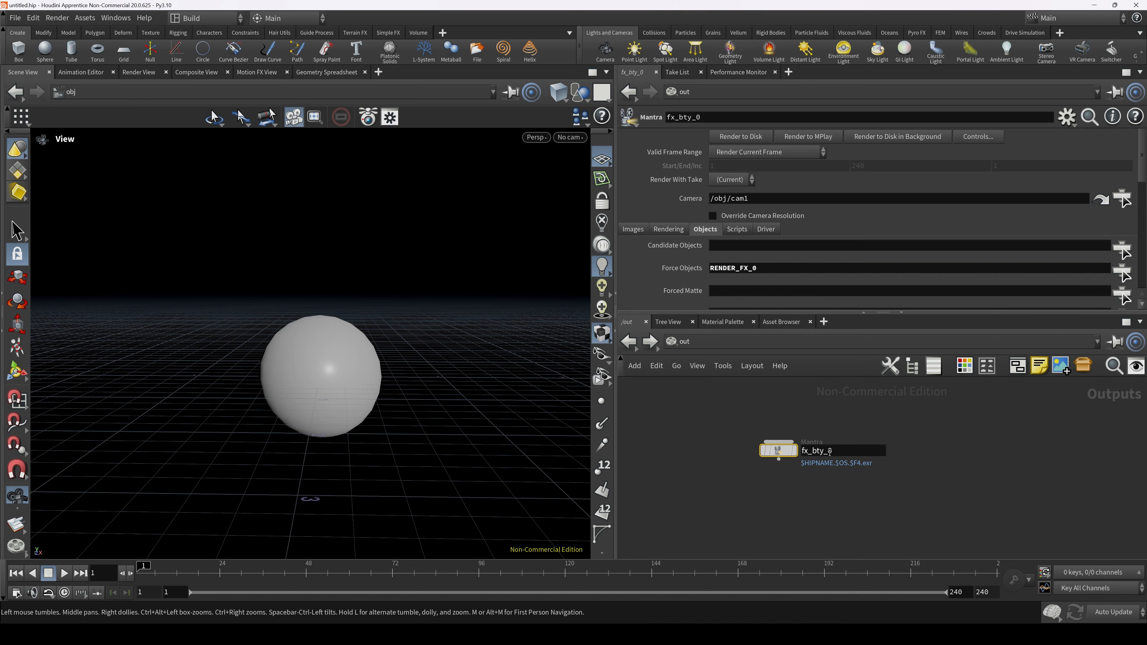
pyautogui.press('BackSpace')
pyautogui.write('1')
pyautogui.press('Return')
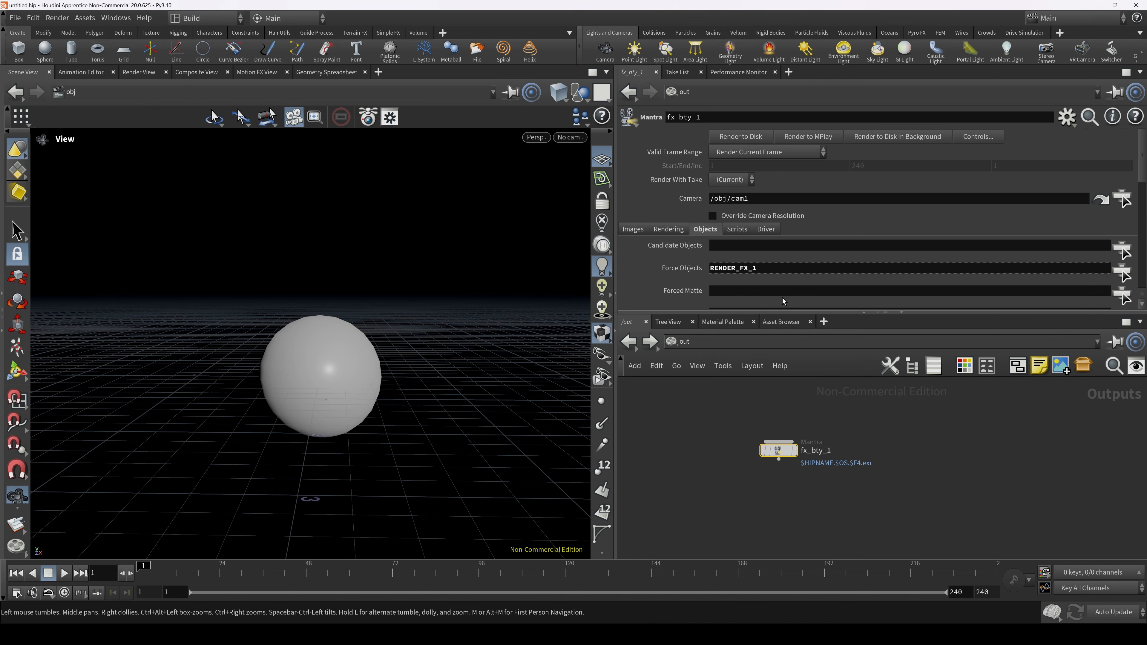
pyautogui.click(825, 451)
pyautogui.press('BackSpace')
pyautogui.write('0')
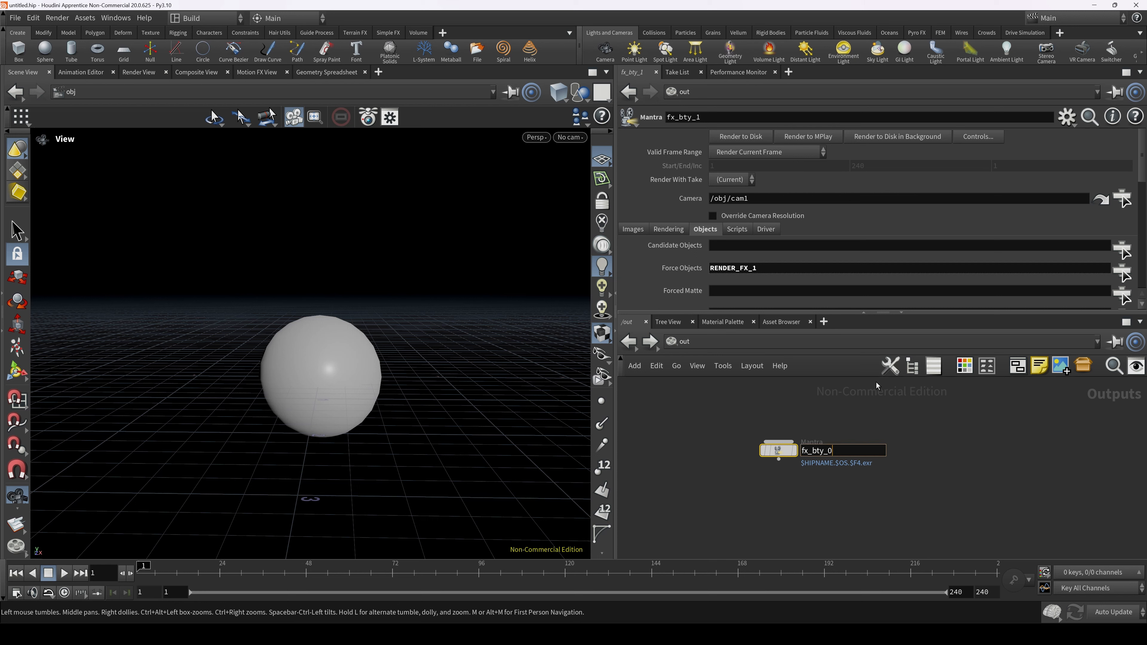
pyautogui.press('Return')
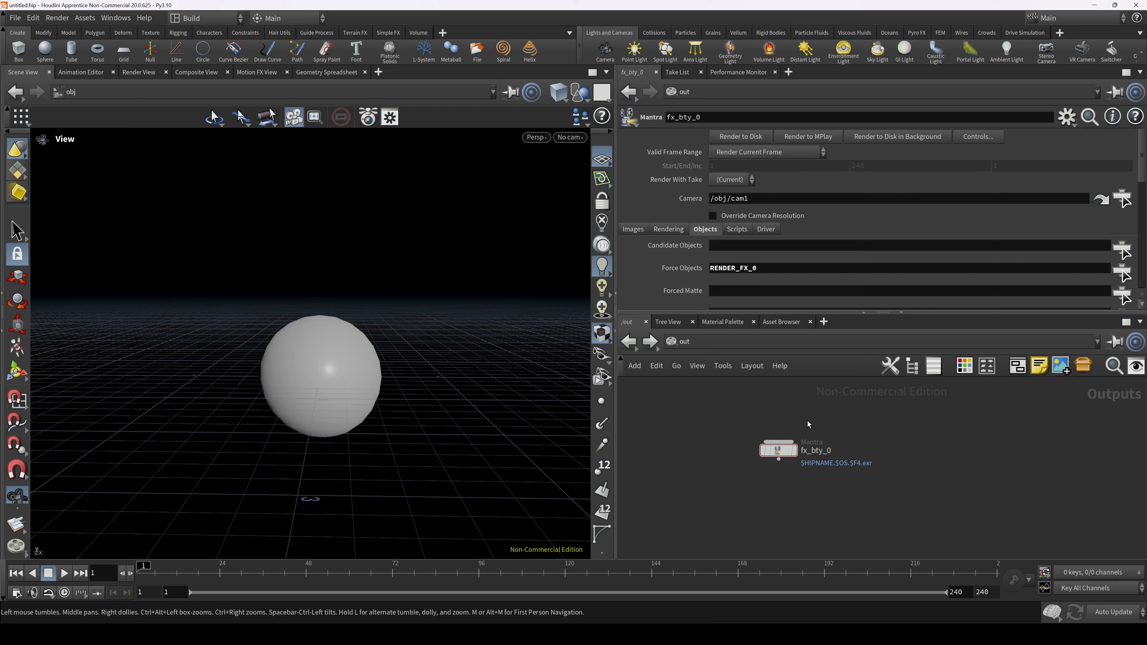
# In the obj network, review the Object 1 path of object_merge1 inside RENDER_FX_0, and return to the object level.
pyautogui.click(689, 345)
pyautogui.click(730, 404)
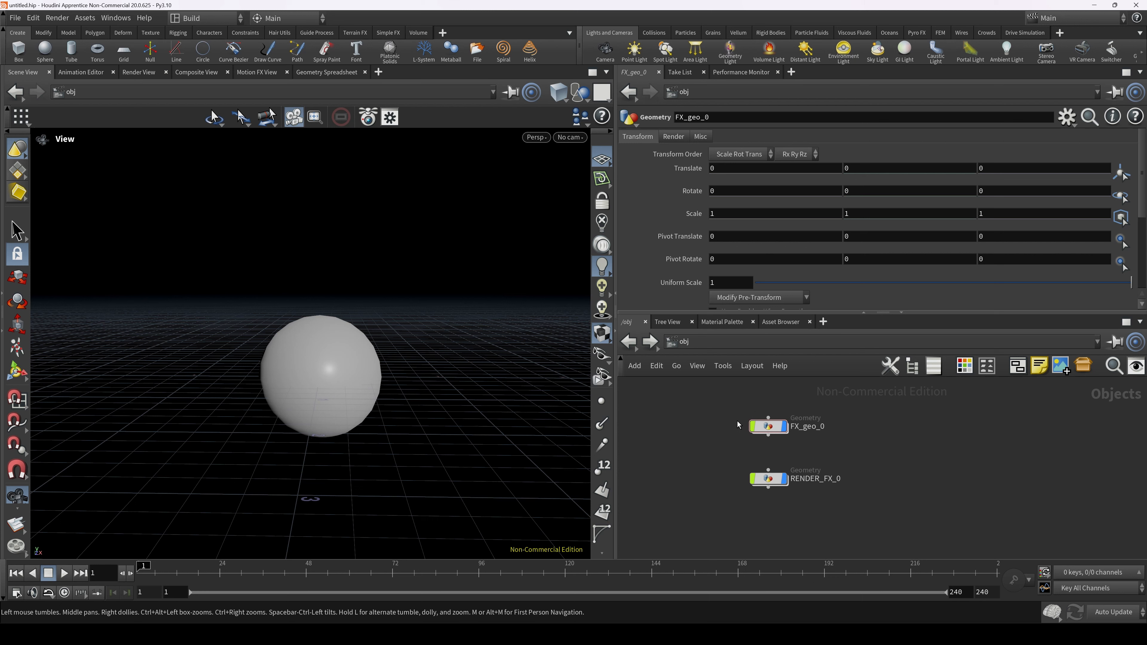
pyautogui.moveTo(741, 427)
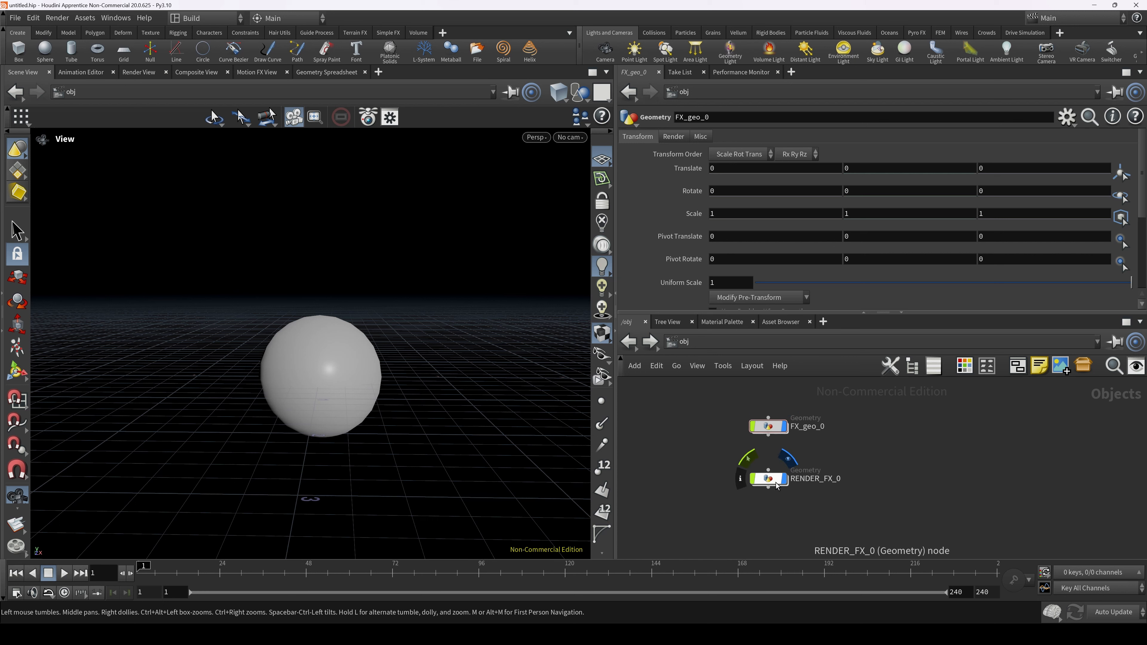
pyautogui.doubleClick(769, 478)
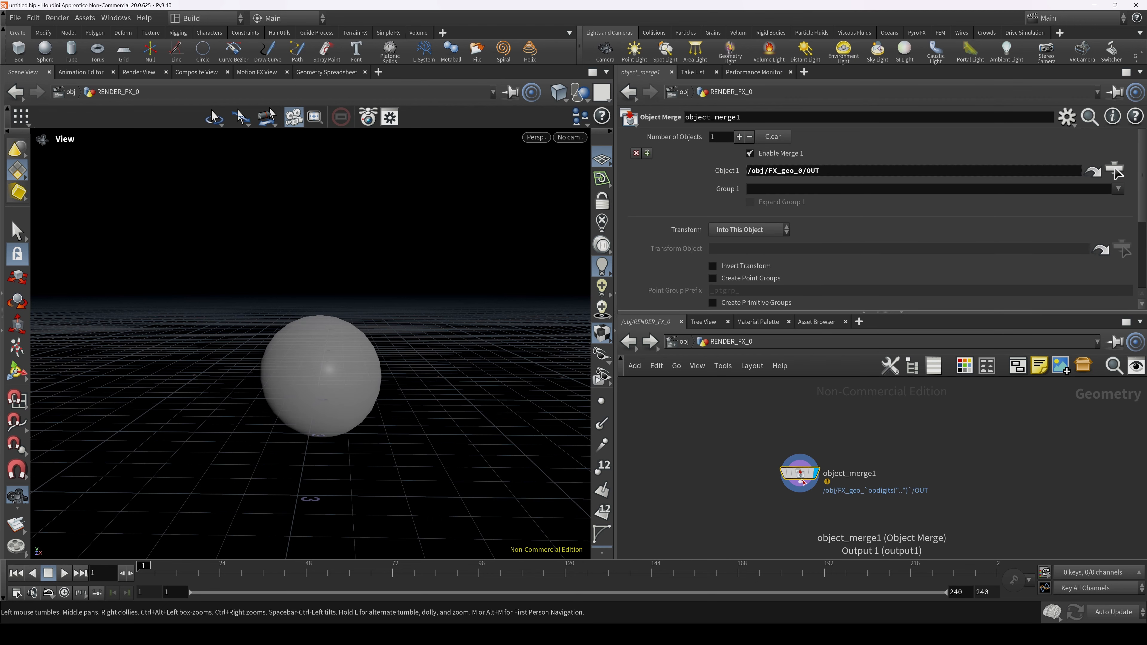
pyautogui.moveTo(800, 478)
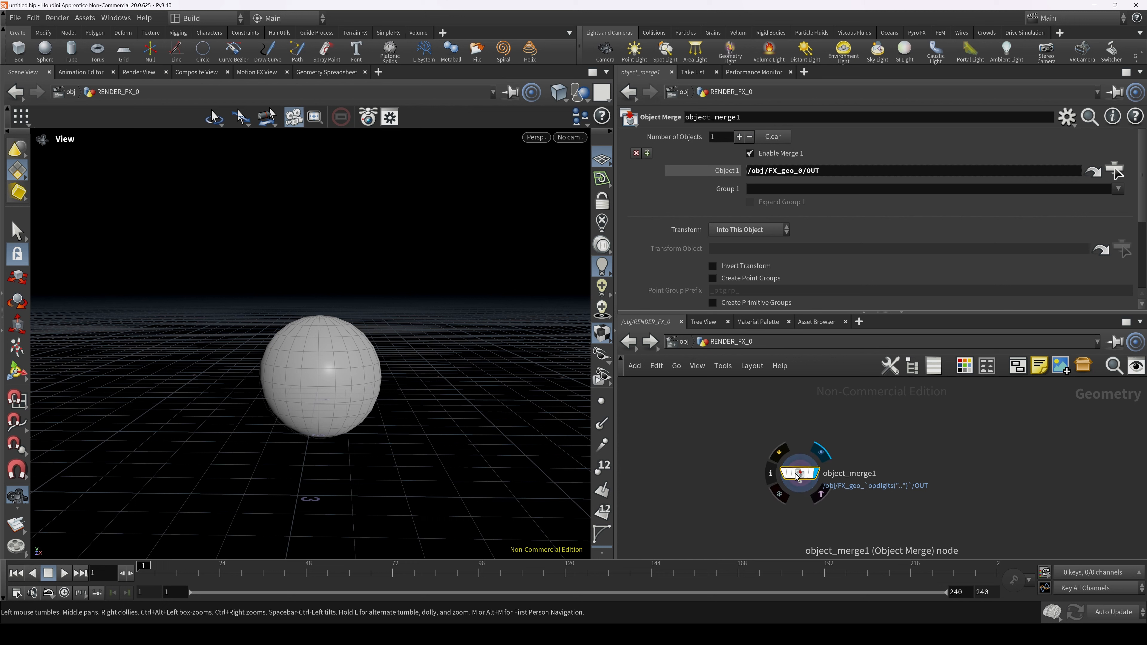
pyautogui.press('u')
pyautogui.moveTo(767, 431)
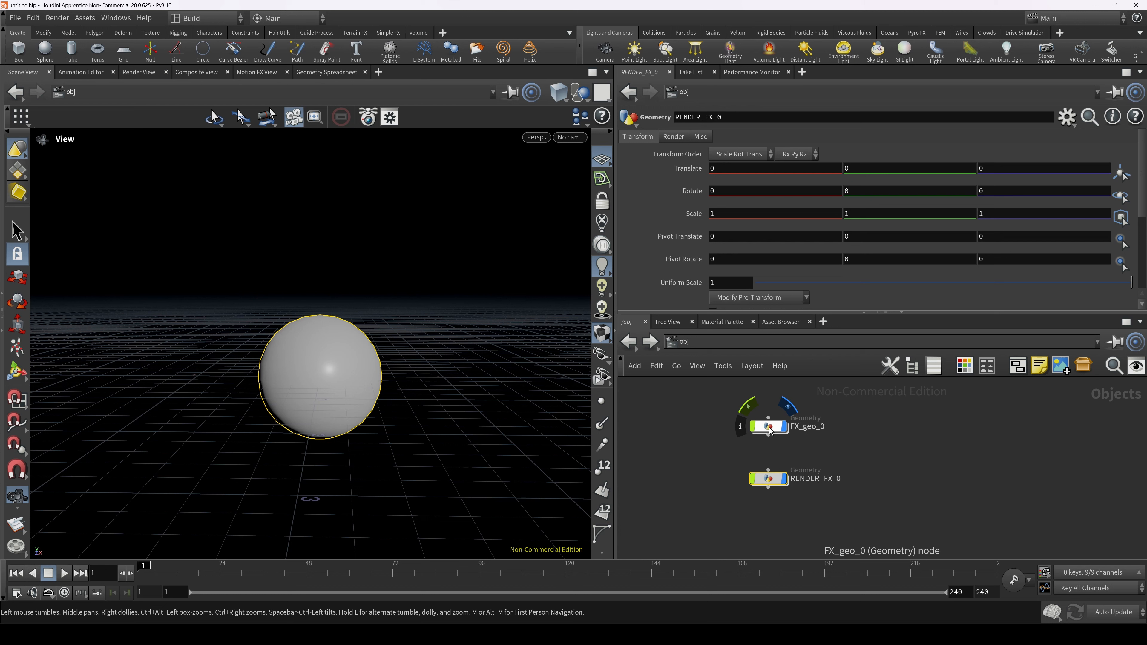
pyautogui.moveTo(774, 479)
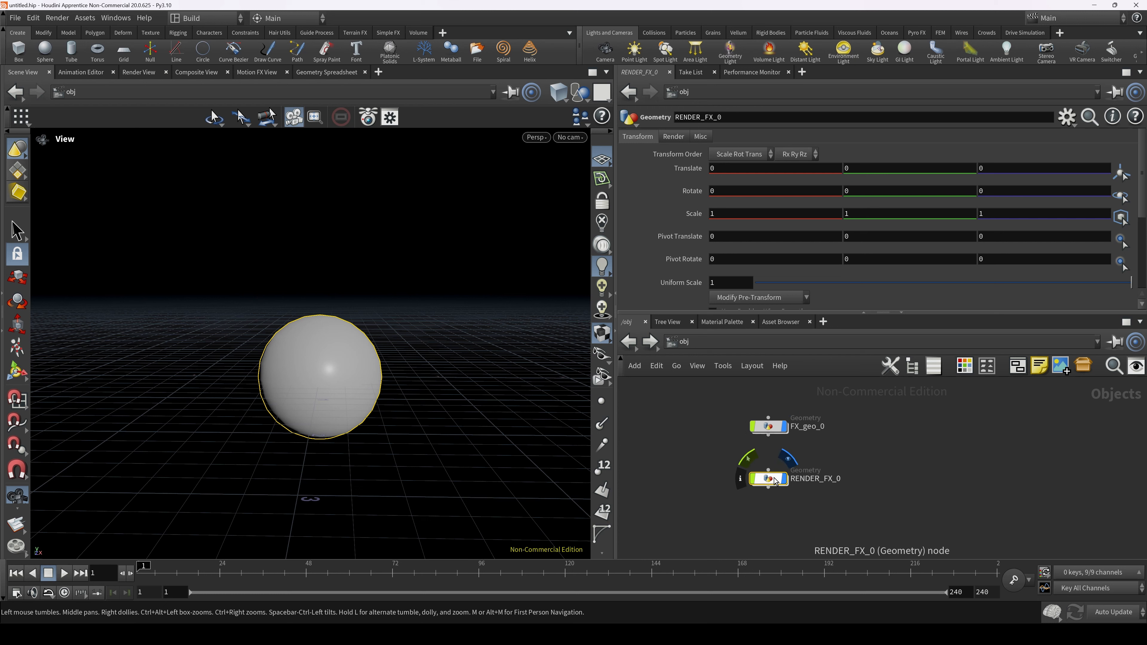
# Duplicate FX_geo_0 and RENDER_FX_0 together to make FX_geo_1 and RENDER_FX_1, placed beside the originals.
pyautogui.moveTo(738, 424); pyautogui.dragTo(829, 513)
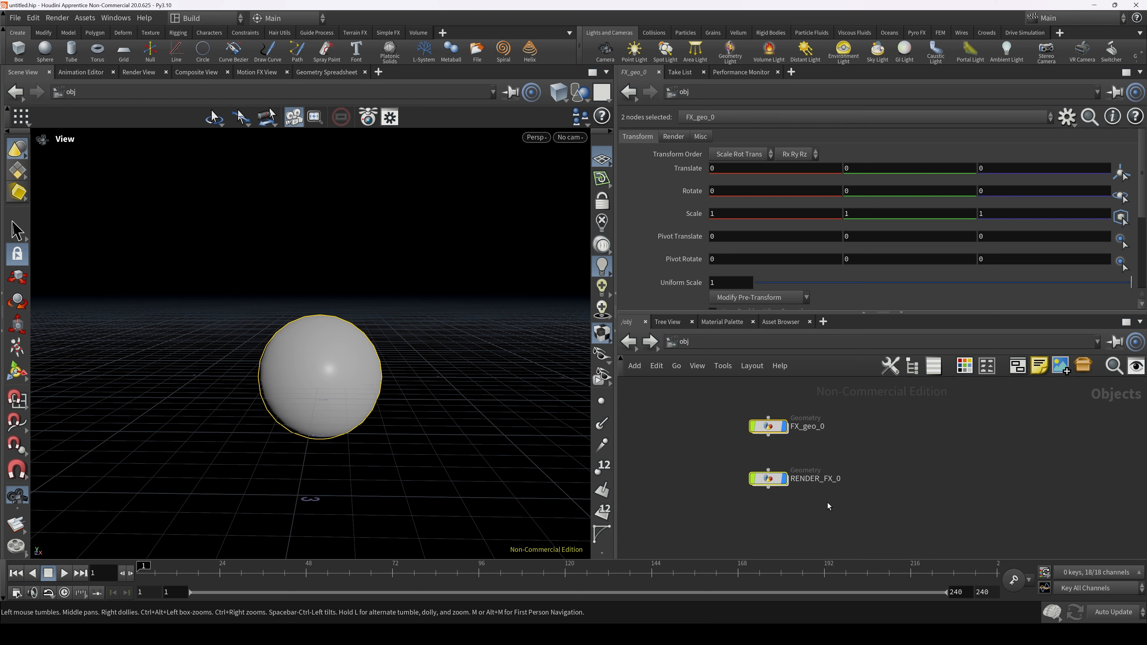
pyautogui.keyDown('alt'); pyautogui.moveTo(774, 480); pyautogui.dragTo(933, 486); pyautogui.keyUp('alt')
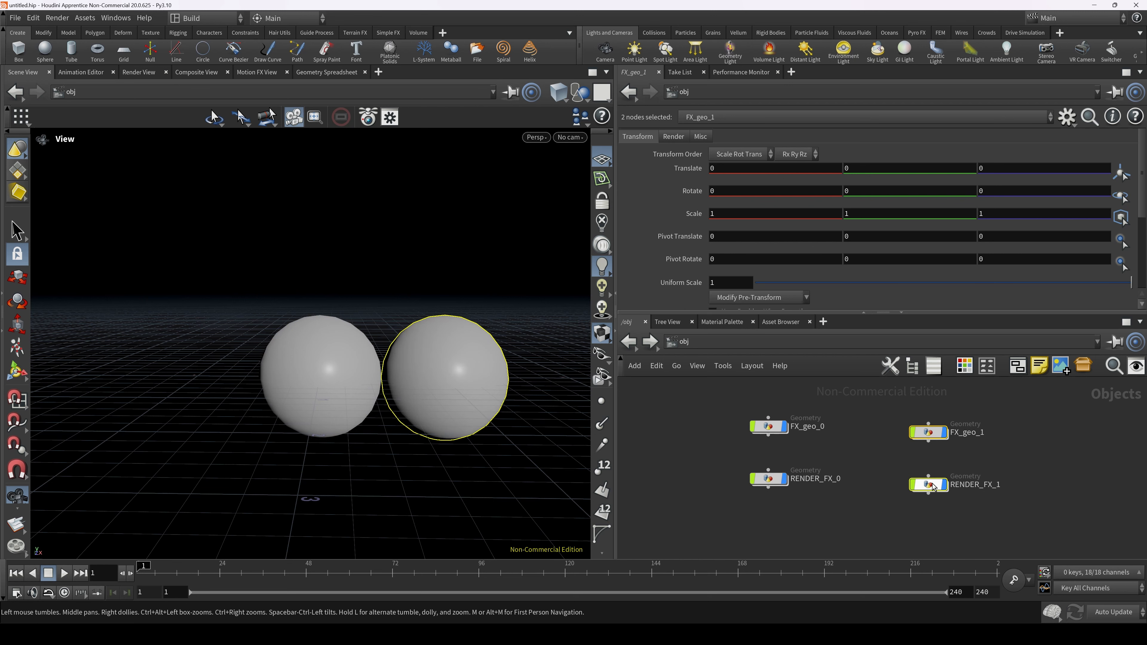
pyautogui.click(897, 501)
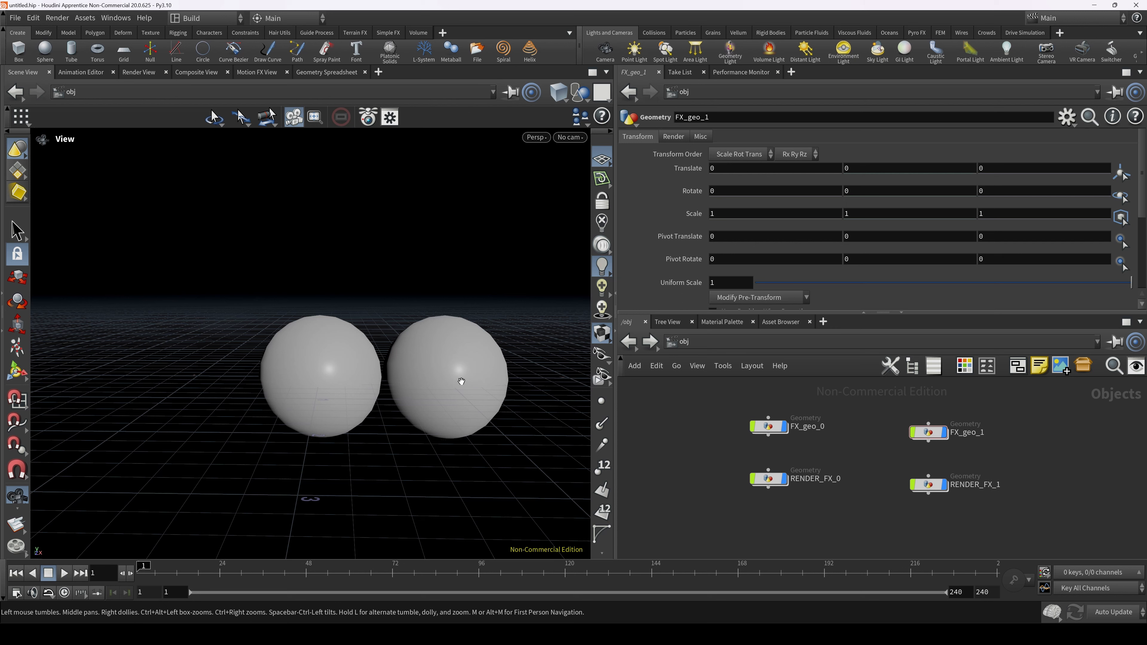
# Inspect the Translate X expression of transform1 inside FX_geo_1, and return to the object level.
pyautogui.doubleClick(929, 432)
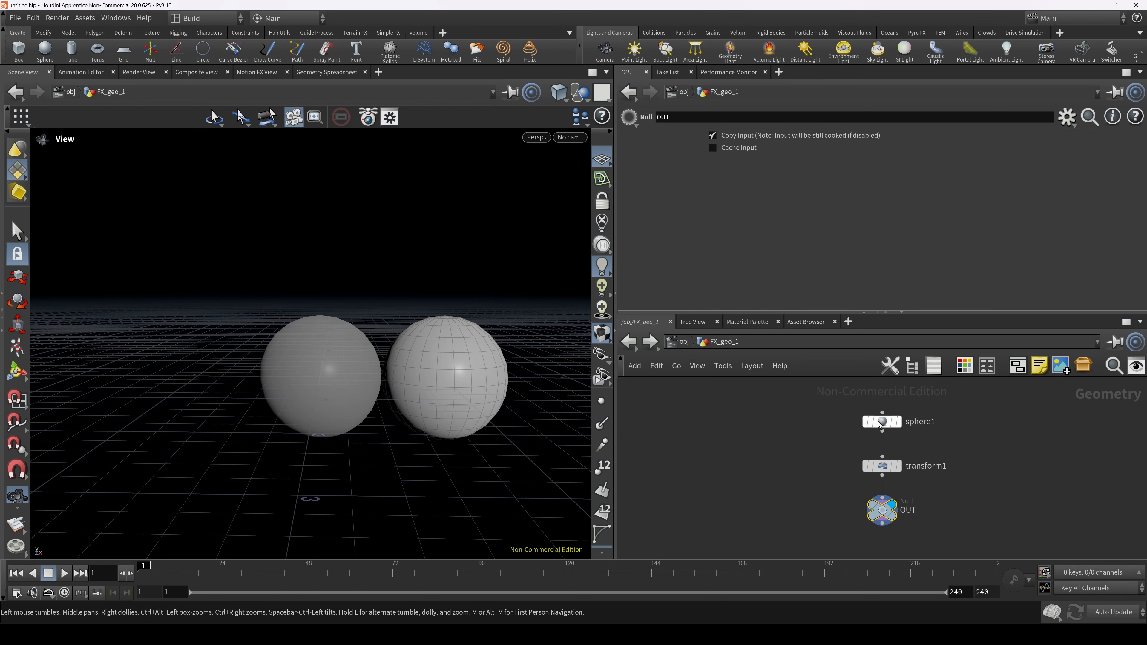
pyautogui.click(883, 466)
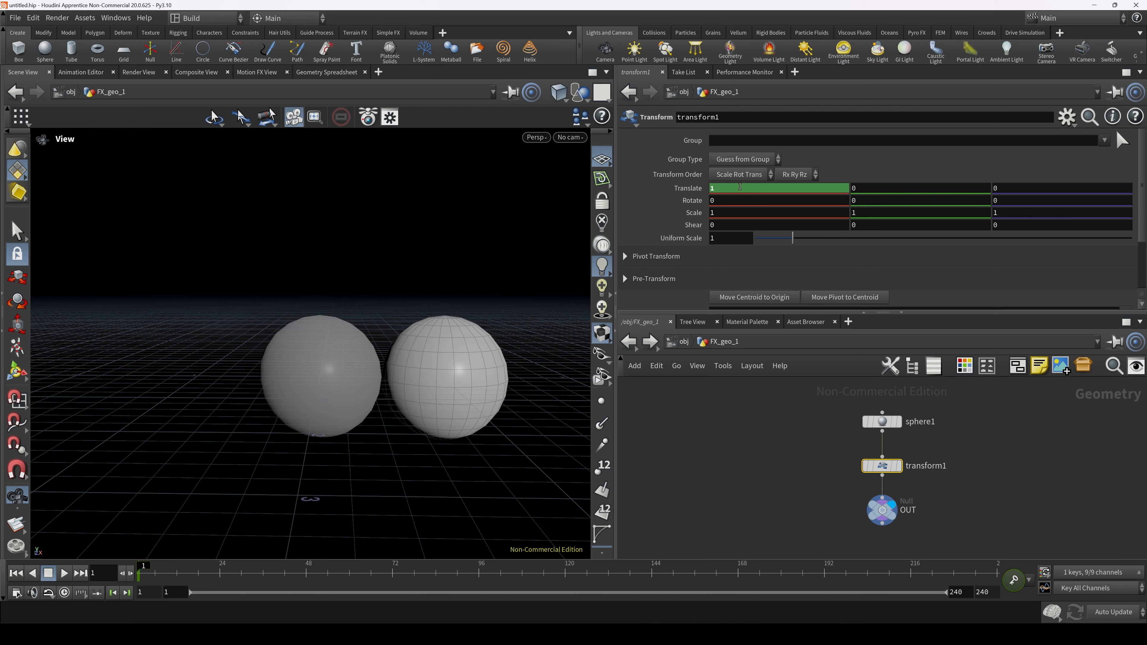
pyautogui.click(687, 188)
pyautogui.click(740, 342)
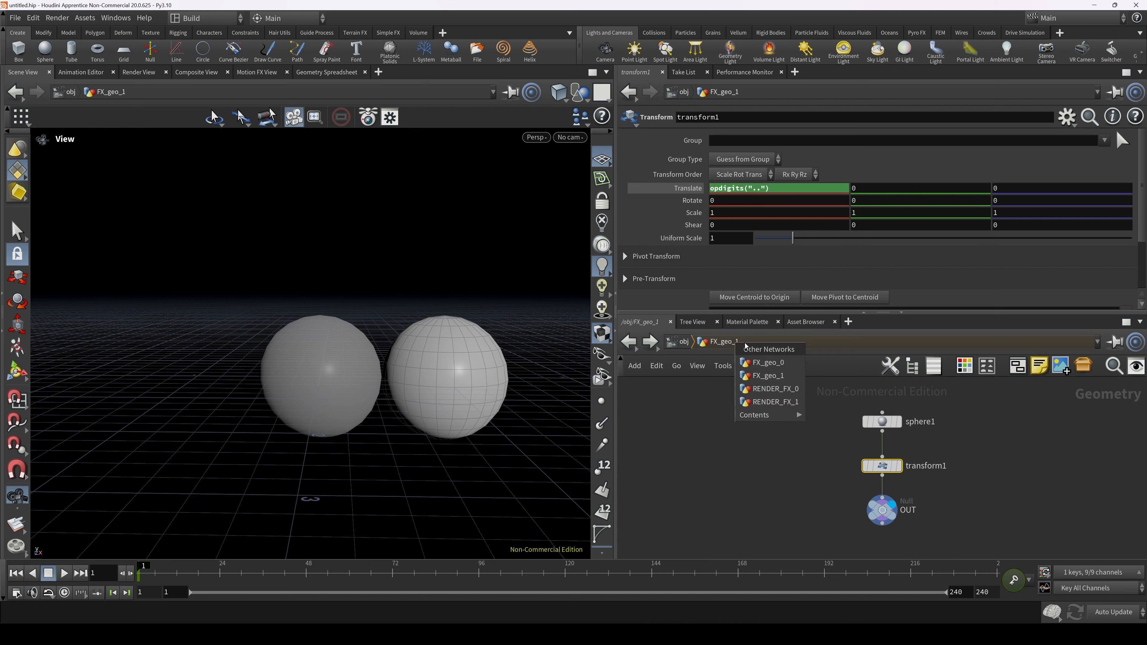
pyautogui.click(683, 342)
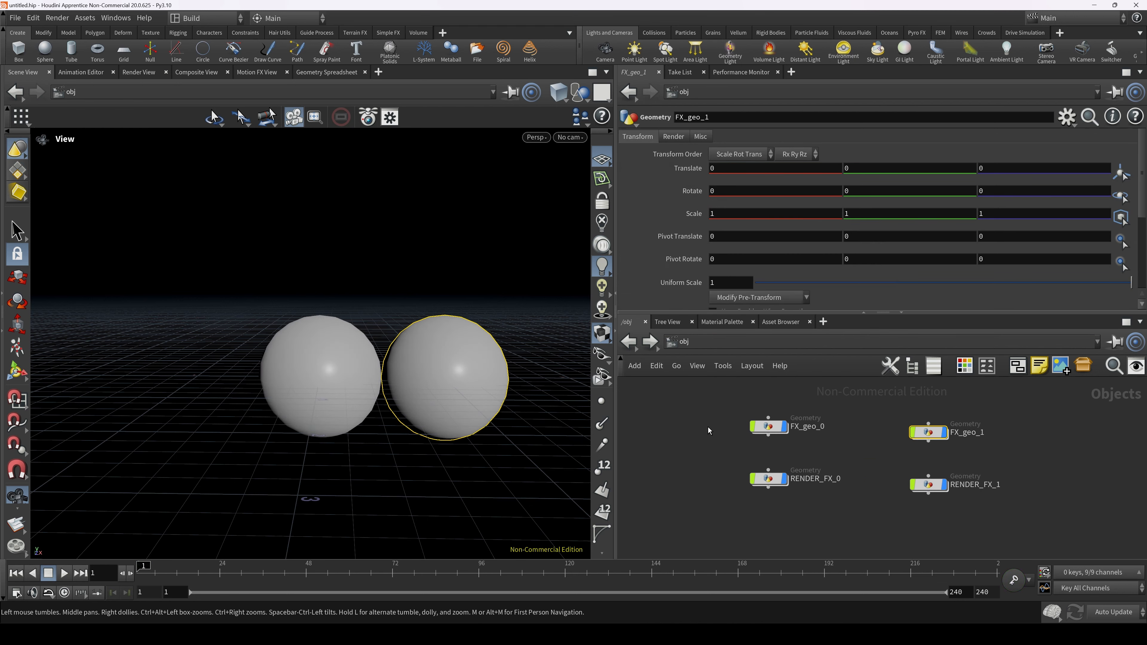
# Duplicate the geometry and render pair twice more to make FX_geo_2, RENDER_FX_2, FX_geo_3 and RENDER_FX_3.
pyautogui.moveTo(816, 447); pyautogui.dragTo(764, 437, button='middle')
pyautogui.moveTo(793, 408); pyautogui.dragTo(1011, 472)
pyautogui.press('h')
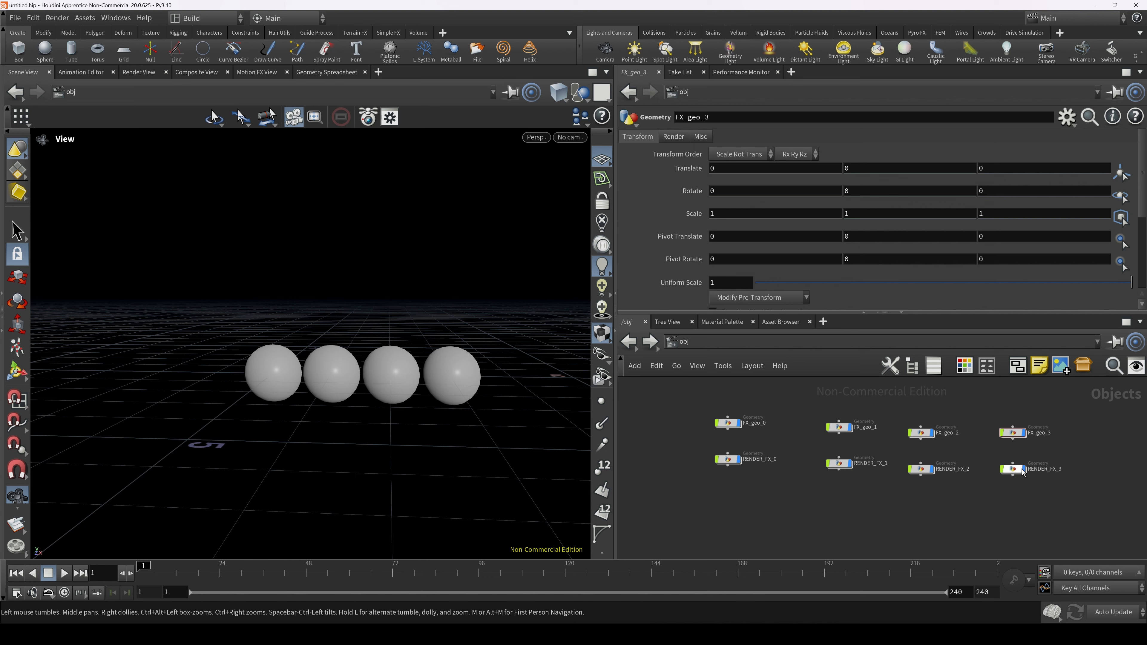
# Check the evaluated Object 1 path of object_merge1 inside RENDER_FX_3, and return to the object level.
pyautogui.doubleClick(1014, 471)
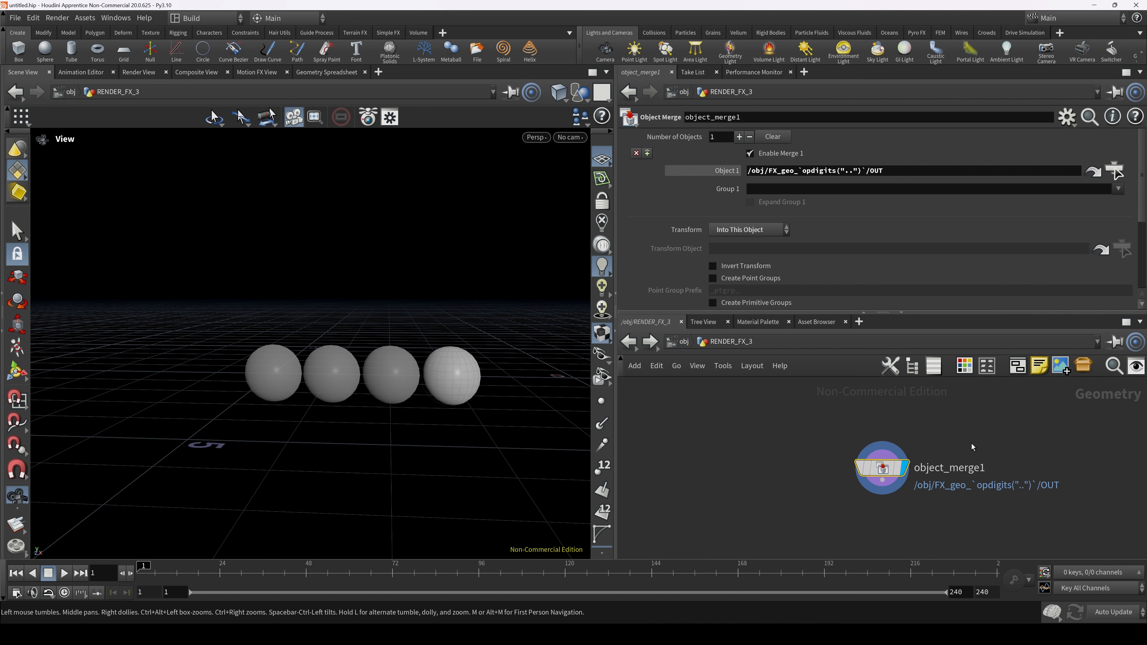
pyautogui.click(703, 171)
pyautogui.click(681, 343)
# In the out network, duplicate the Mantra node fx_bty_0 three times to make fx_bty_1, fx_bty_2 and fx_bty_3.
pyautogui.click(699, 343)
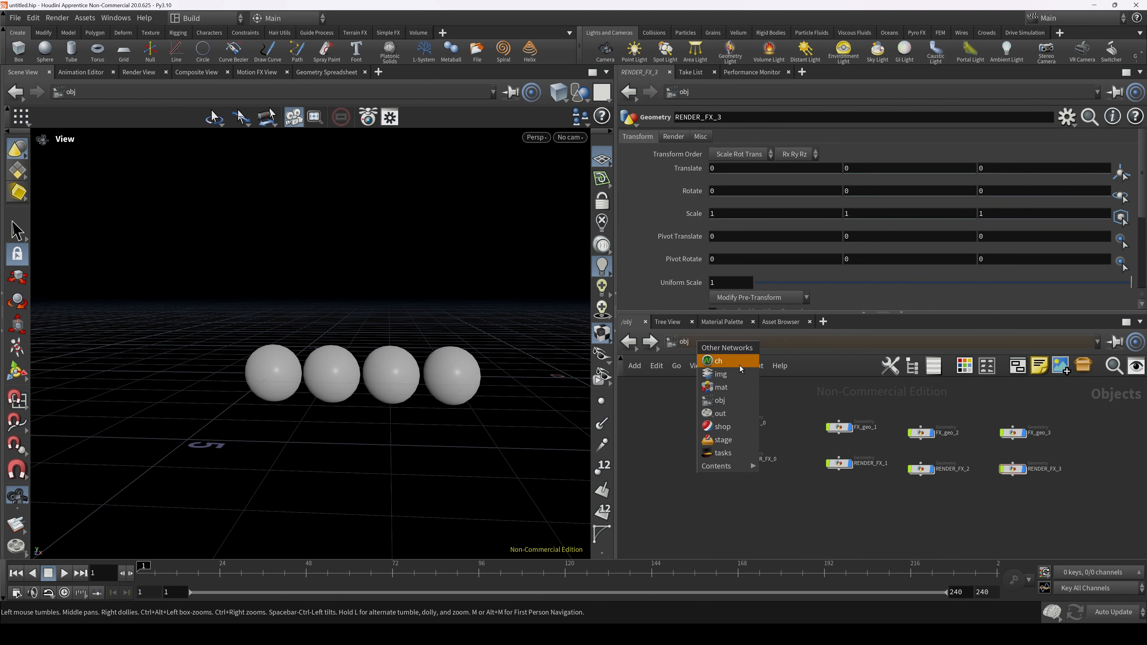
pyautogui.click(727, 414)
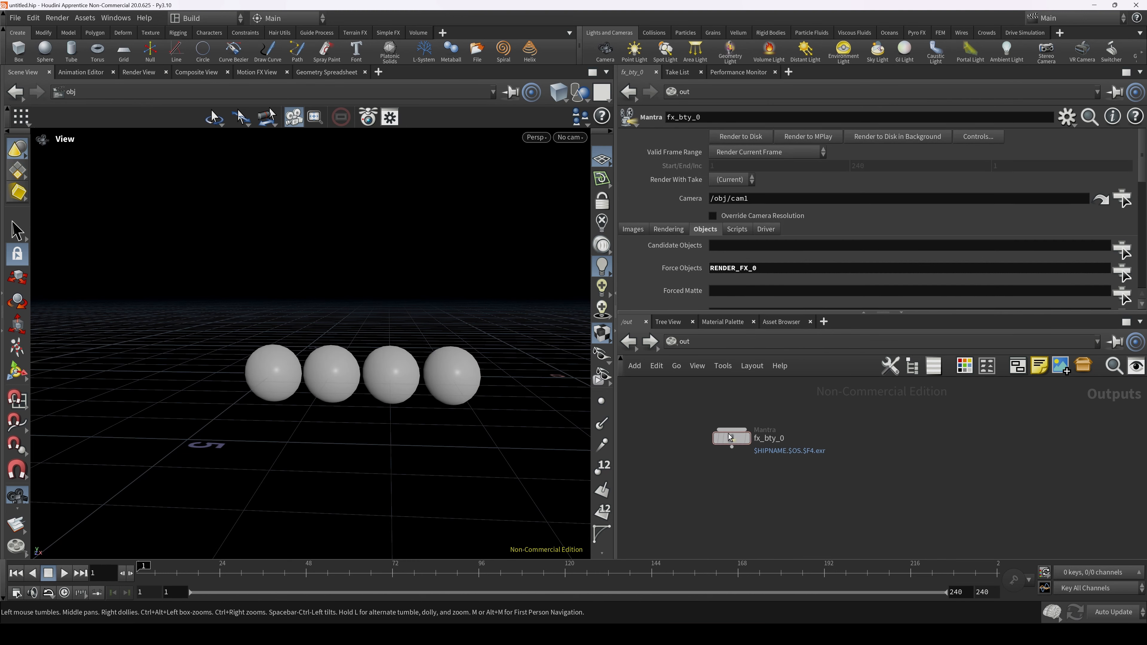
pyautogui.moveTo(729, 435); pyautogui.dragTo(719, 463)
pyautogui.keyDown('alt'); pyautogui.moveTo(719, 463); pyautogui.dragTo(718, 543); pyautogui.keyUp('alt')
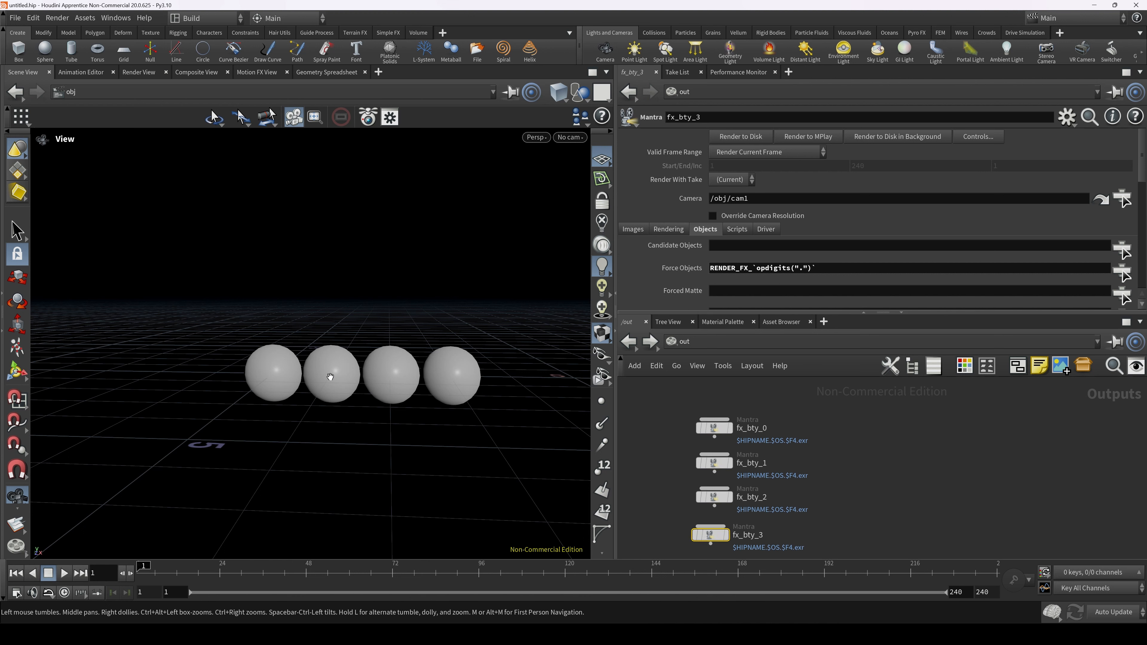
# Check the evaluated Force Objects names of the Mantra nodes fx_bty_3, fx_bty_2 and fx_bty_1.
pyautogui.moveTo(717, 541)
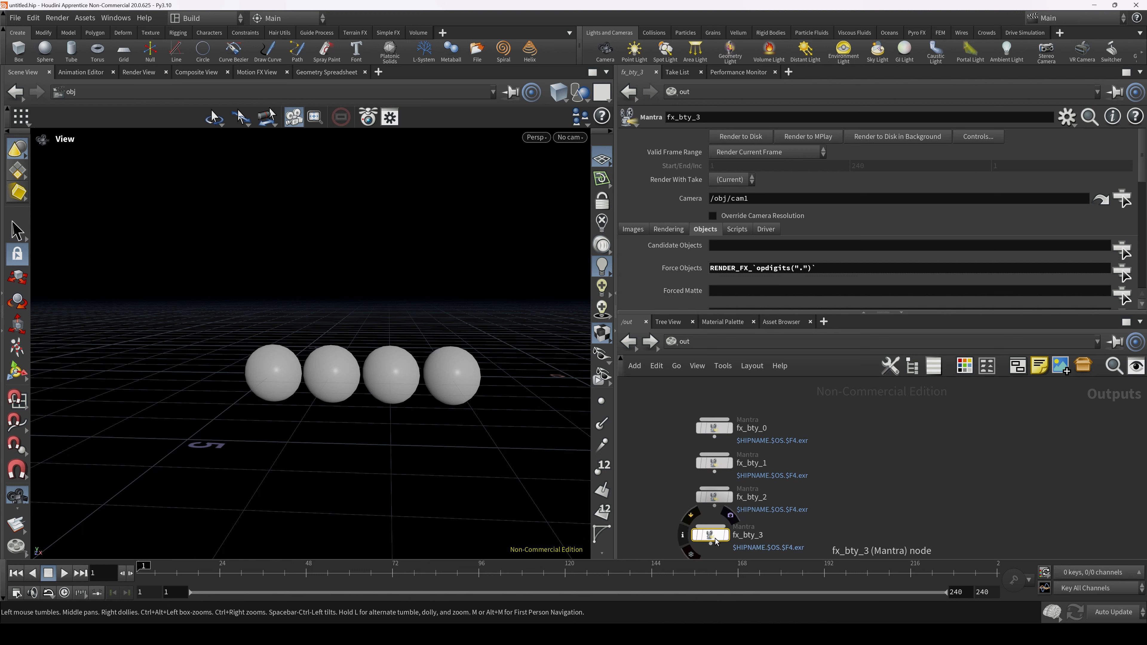
pyautogui.click(680, 269)
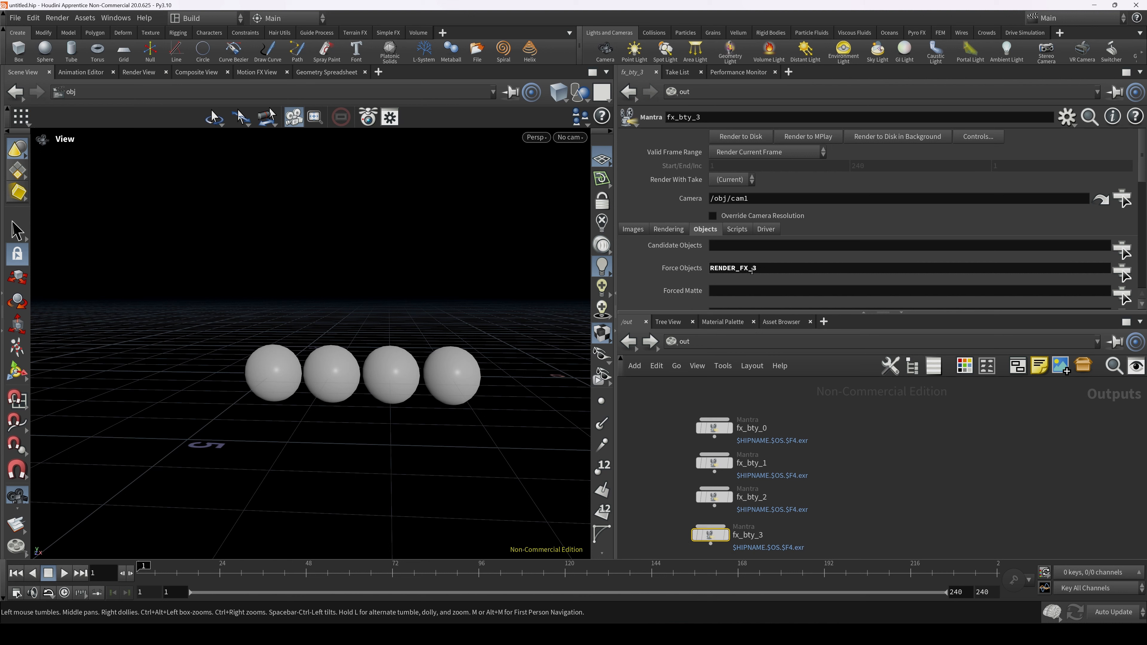
pyautogui.click(718, 497)
pyautogui.click(696, 271)
pyautogui.click(714, 462)
pyautogui.click(695, 273)
# Check which operators the Force Objects patterns of fx_bty_1 and fx_bty_2 match in the operator chooser, closing it without changes.
pyautogui.click(1123, 274)
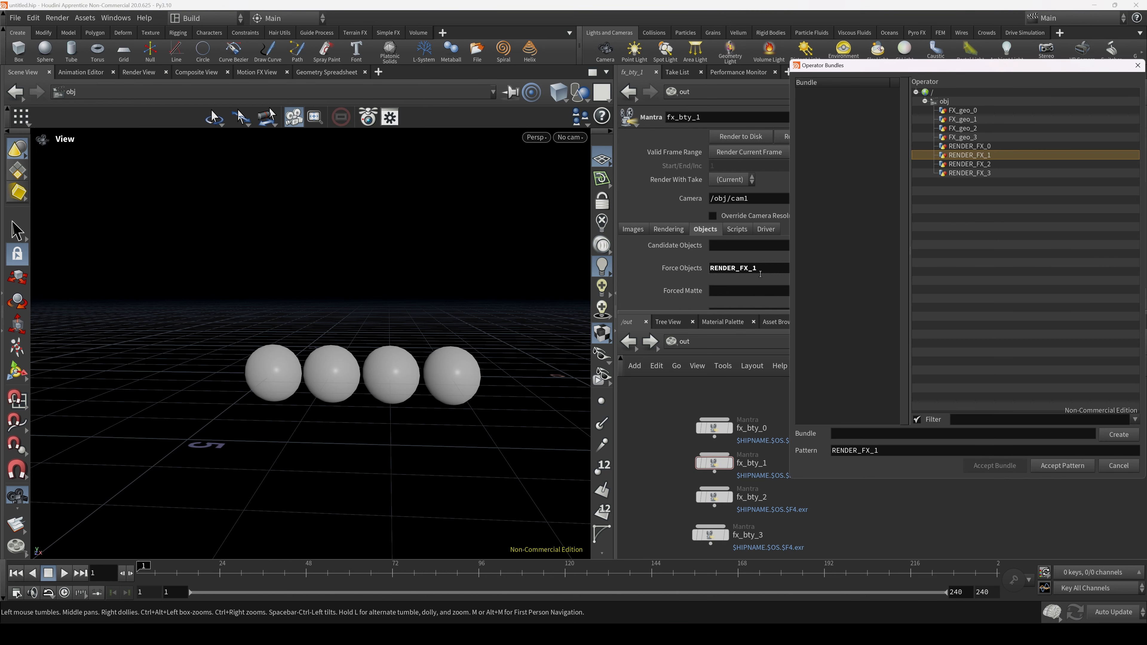
pyautogui.click(1118, 466)
pyautogui.click(714, 497)
pyautogui.click(1123, 268)
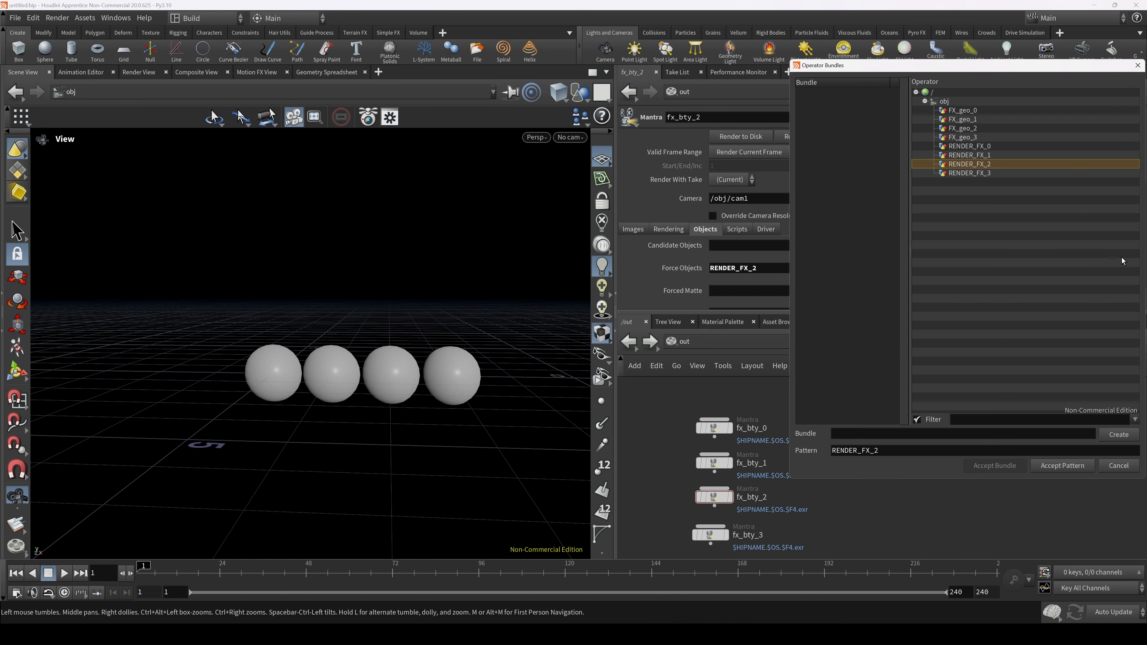
pyautogui.click(1138, 65)
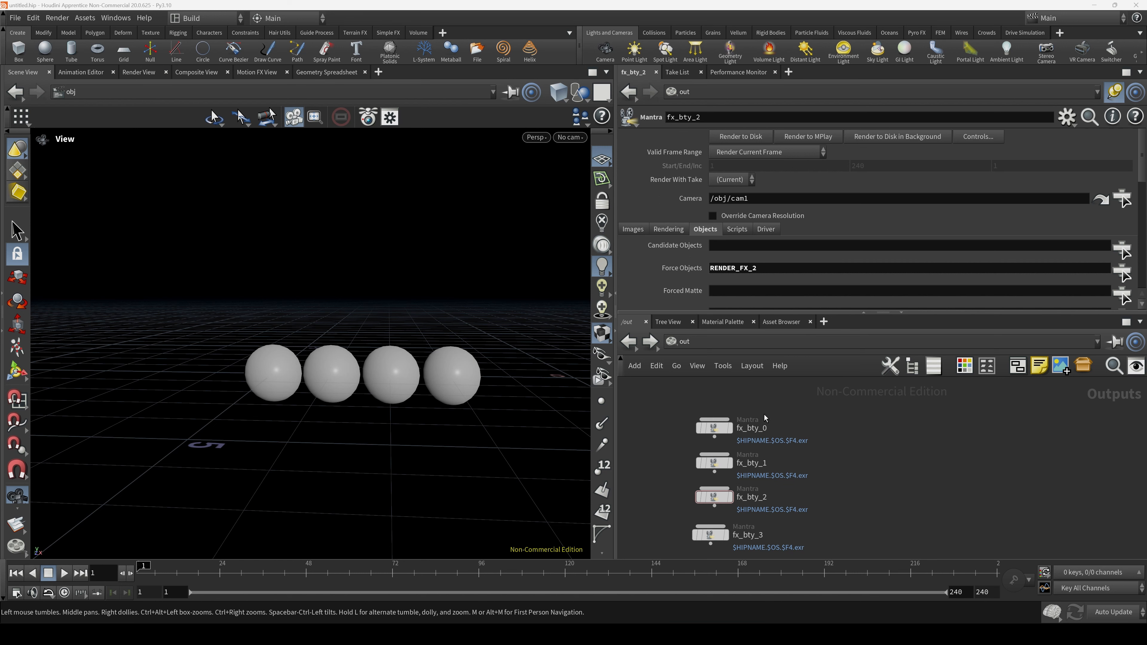
# In the obj network, move the geometry and render pairs numbered 1 to 3 closer to the pair numbered 0.
pyautogui.click(727, 348)
pyautogui.click(757, 394)
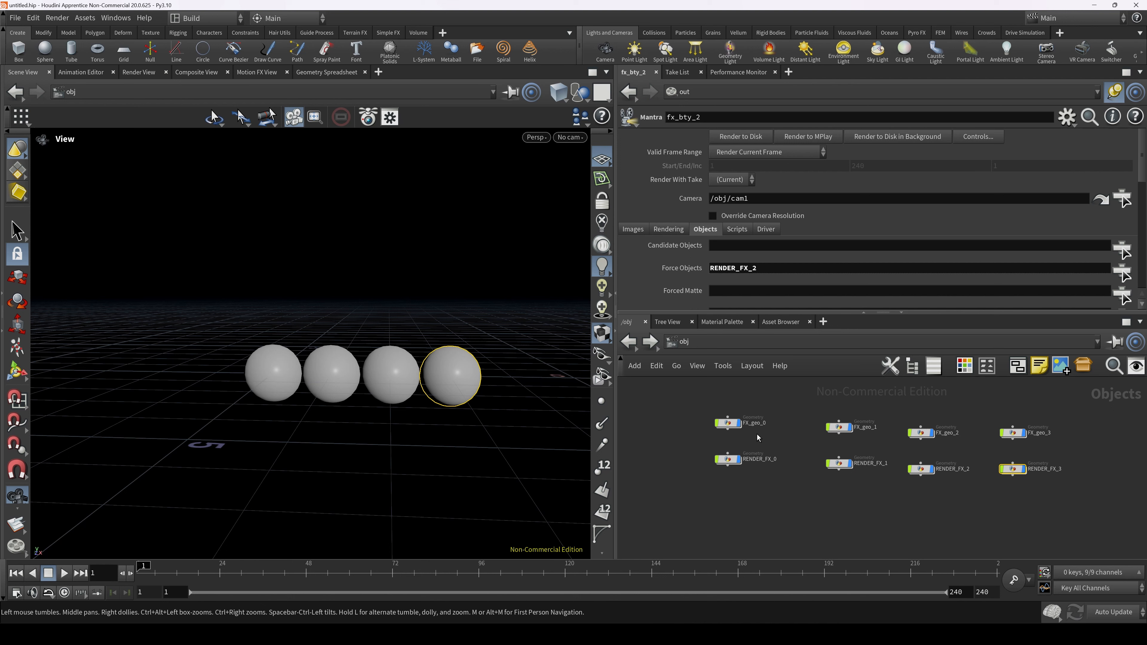
pyautogui.moveTo(778, 402); pyautogui.dragTo(1070, 506)
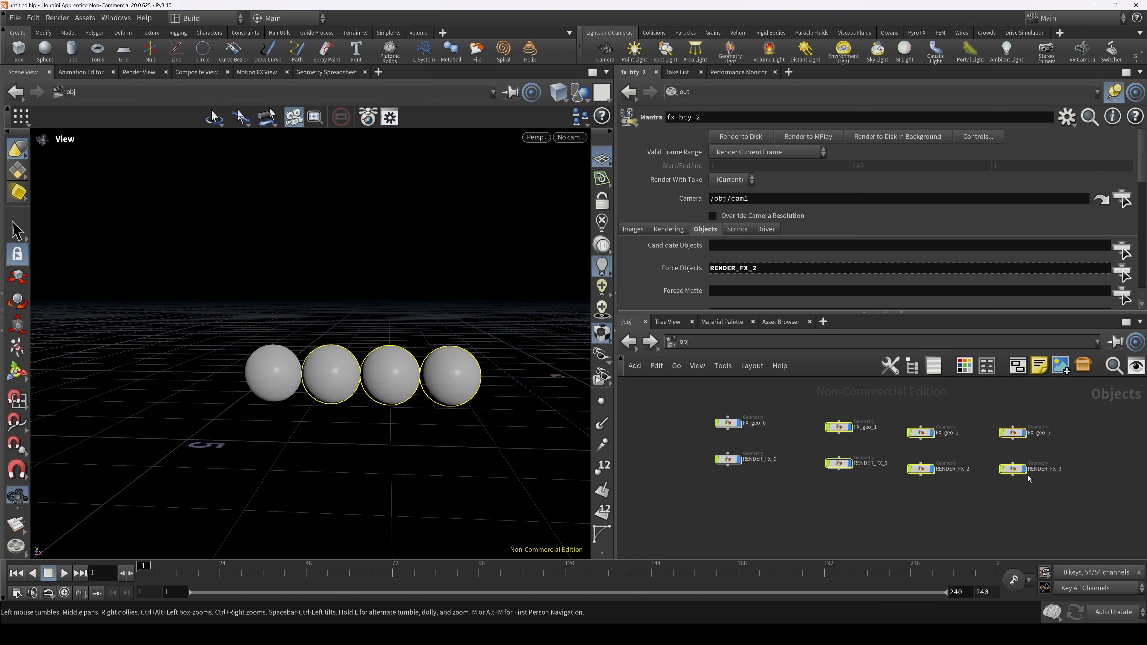
pyautogui.moveTo(928, 465); pyautogui.dragTo(898, 456)
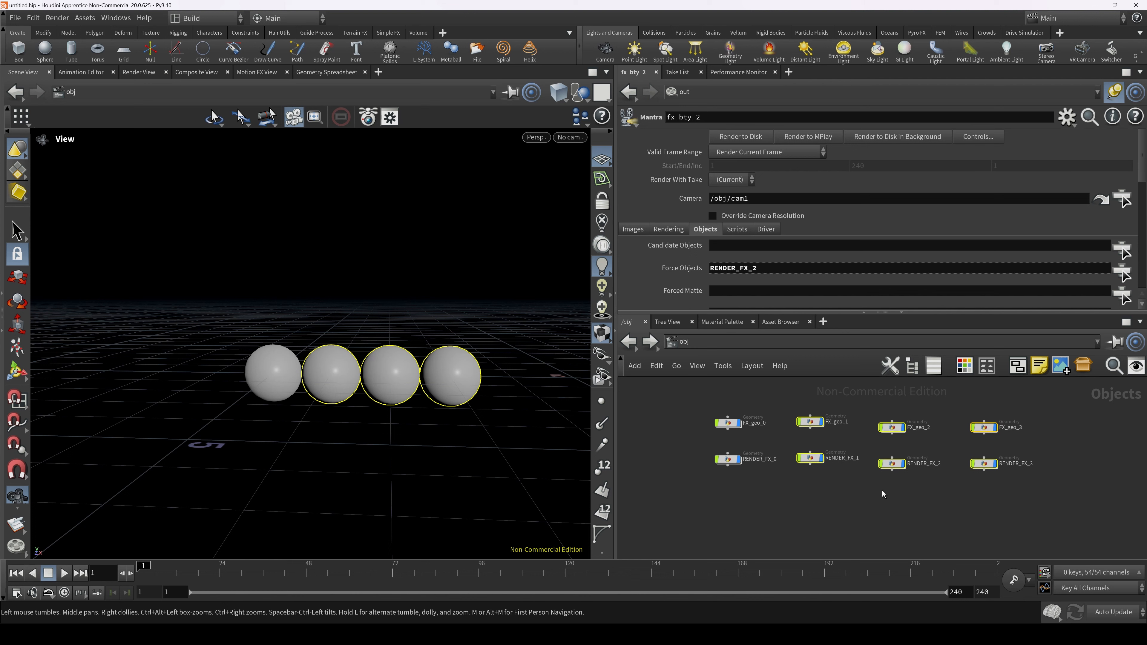
pyautogui.click(755, 399)
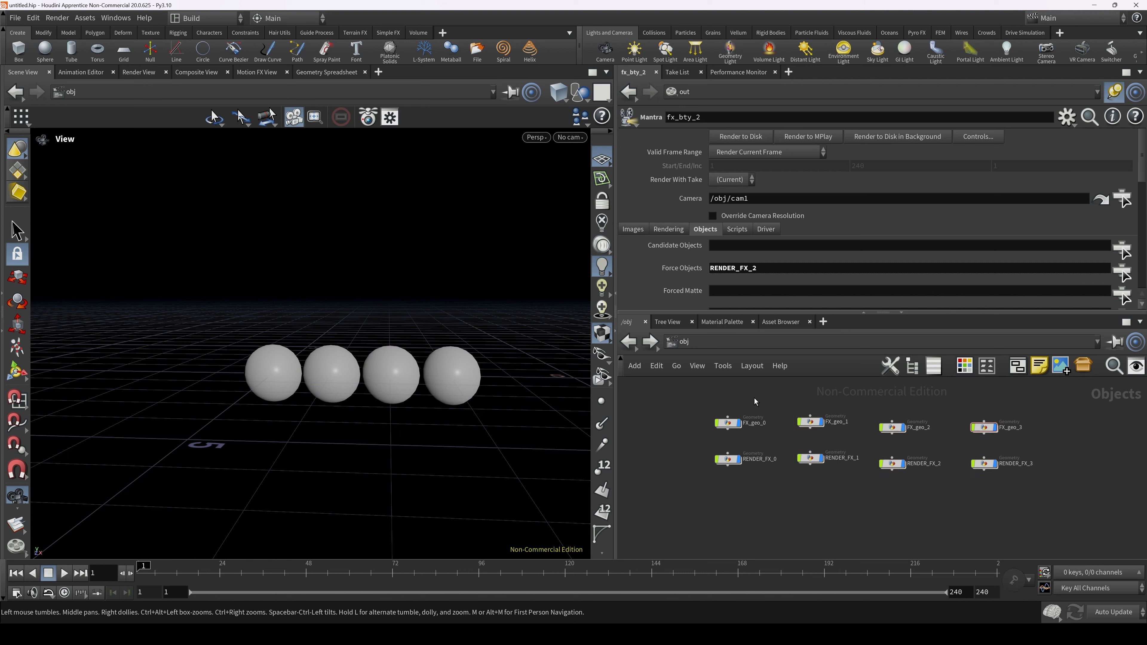
# Review the object merge inside RENDER_FX_0, and return to the out network to view the four Mantra nodes.
pyautogui.doubleClick(728, 460)
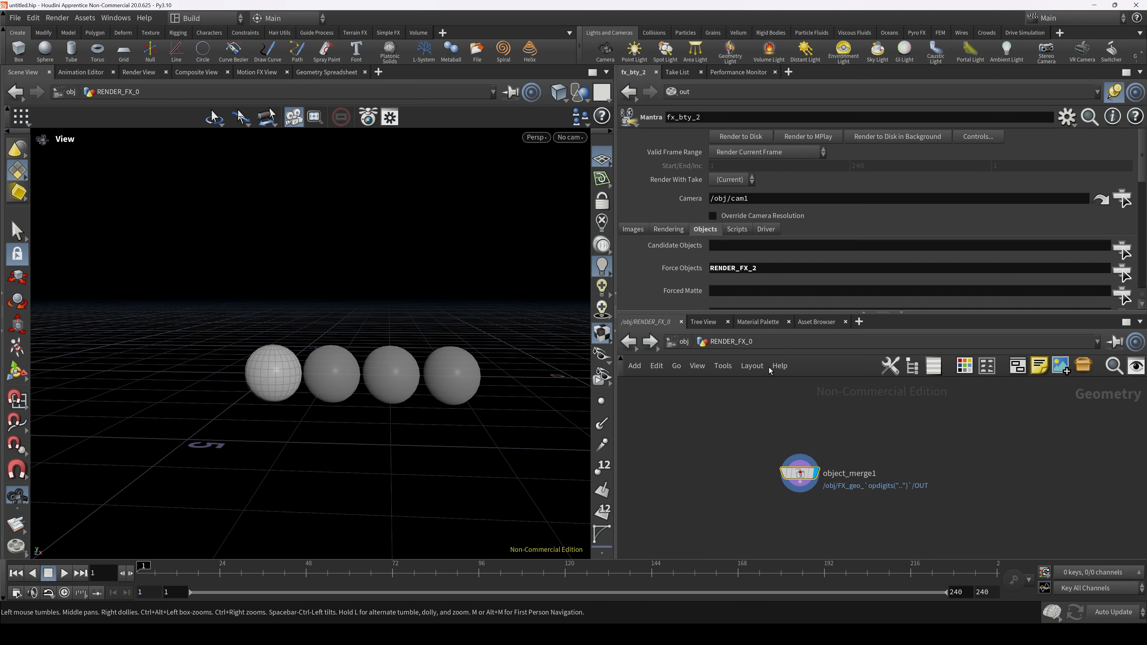
pyautogui.click(692, 344)
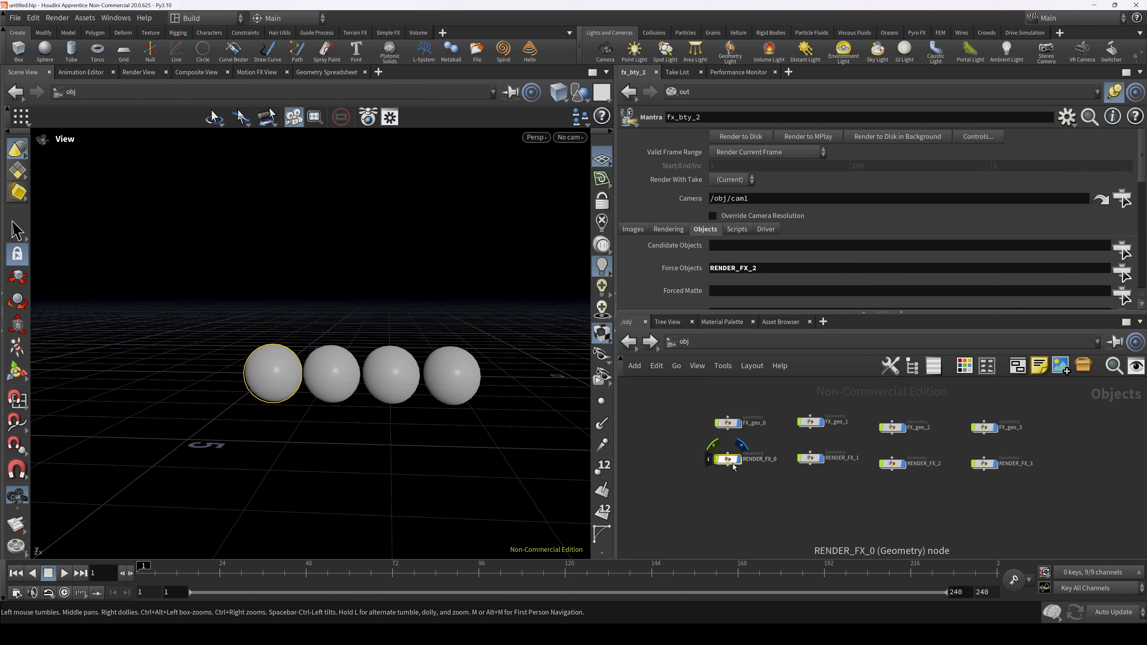
pyautogui.click(687, 342)
pyautogui.click(729, 411)
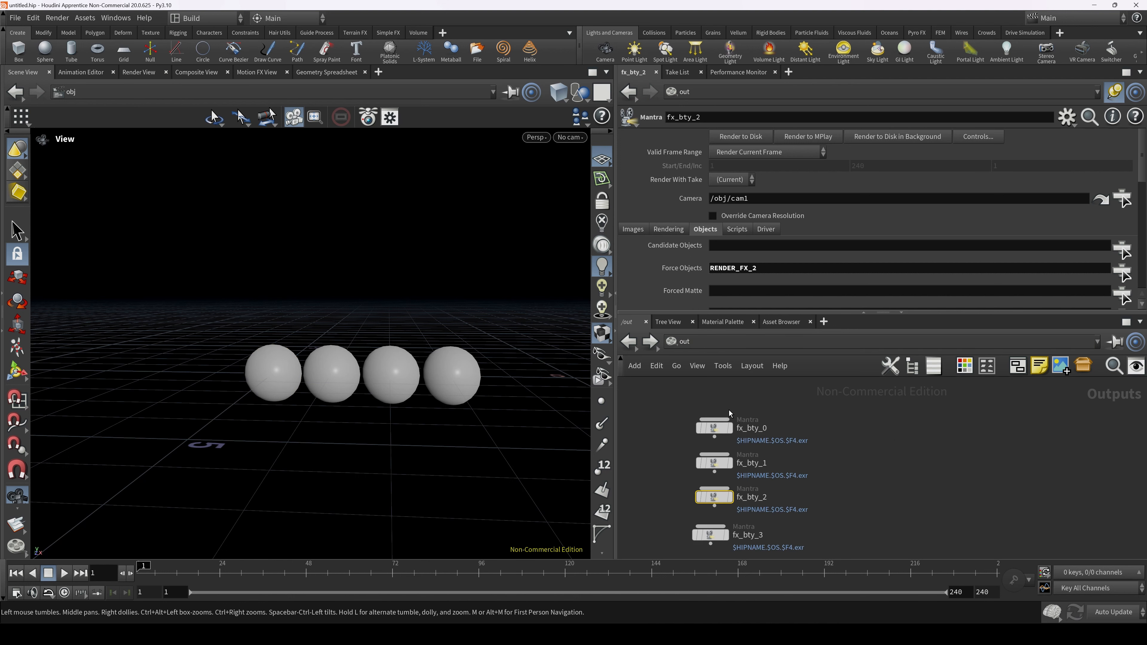
pyautogui.scroll(-3, 740, 440)
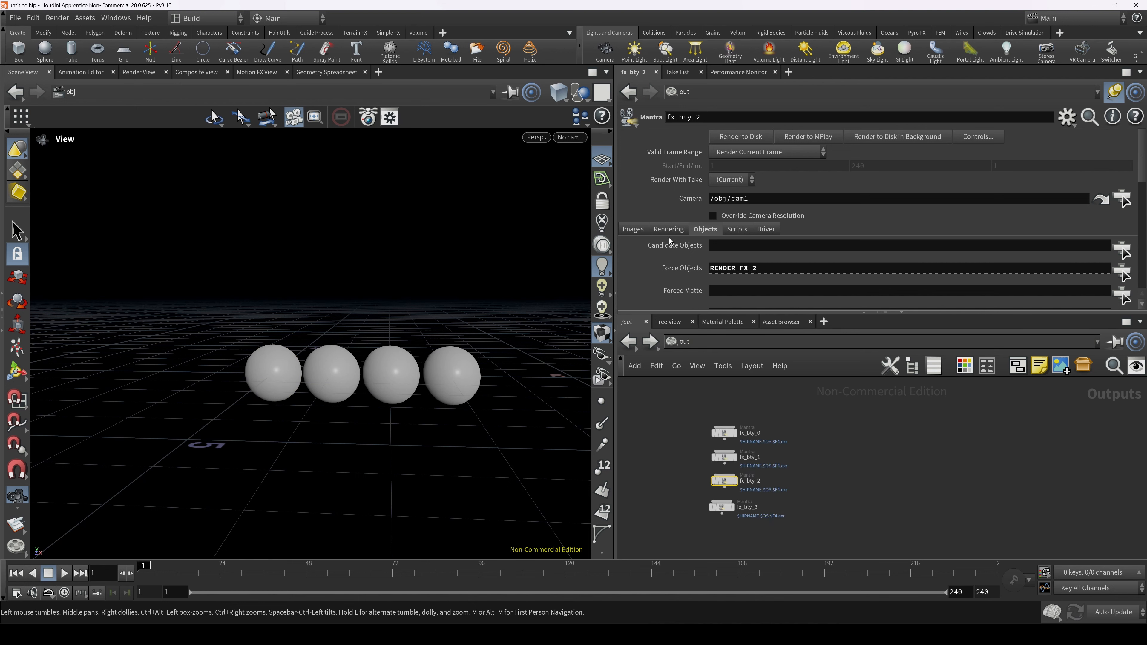